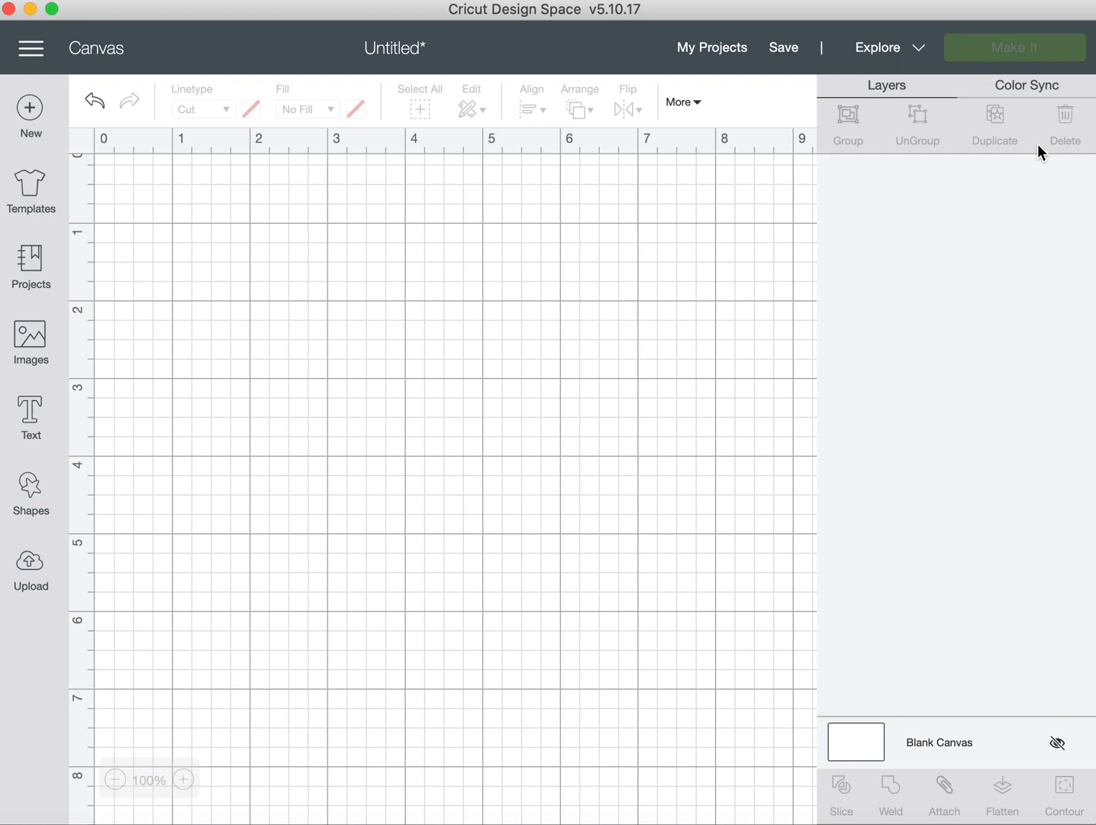
# - Add the text "hello" and move it to the upper-left area of the canvas
pyautogui.click(32, 413)
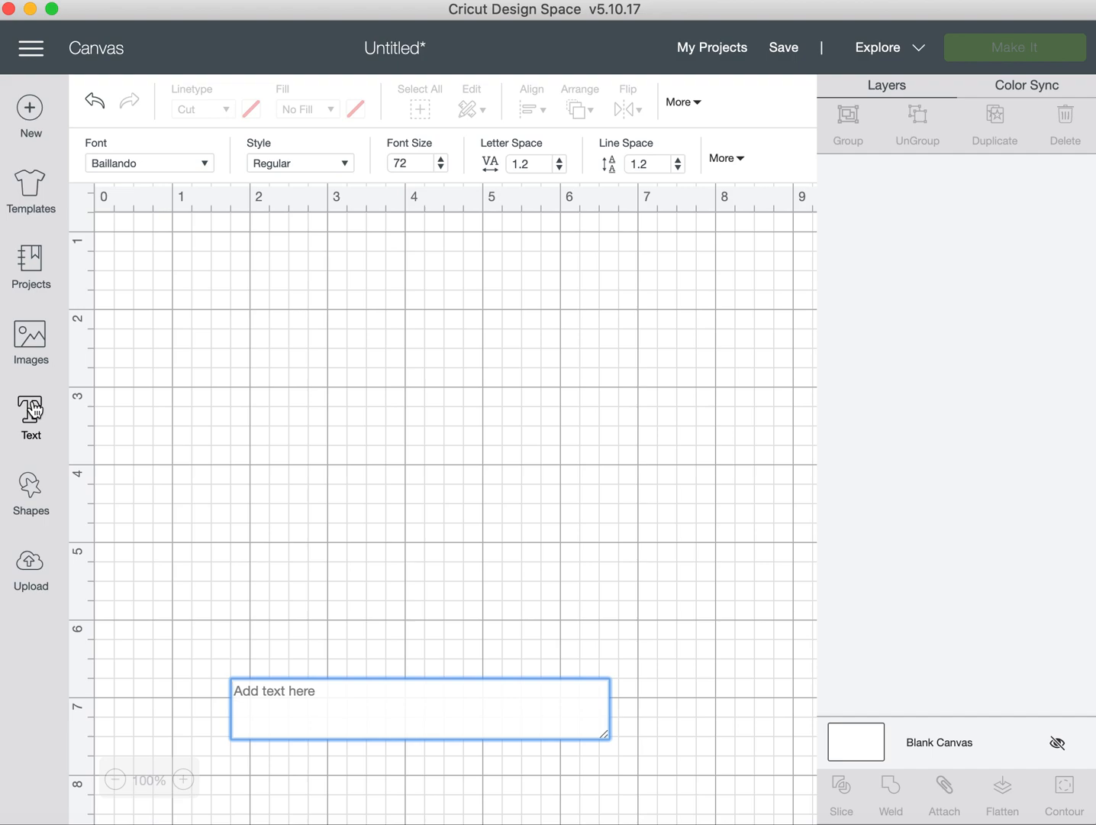
pyautogui.write('hello')
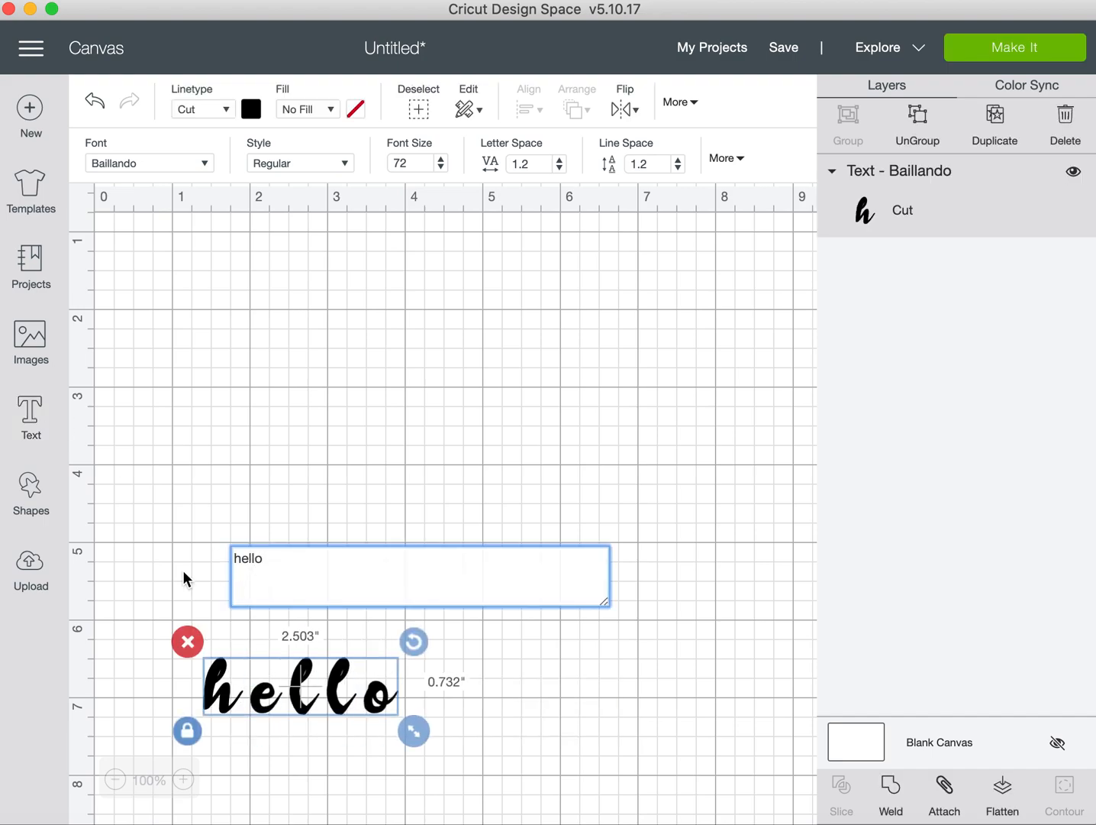
pyautogui.moveTo(336, 678); pyautogui.dragTo(284, 183)
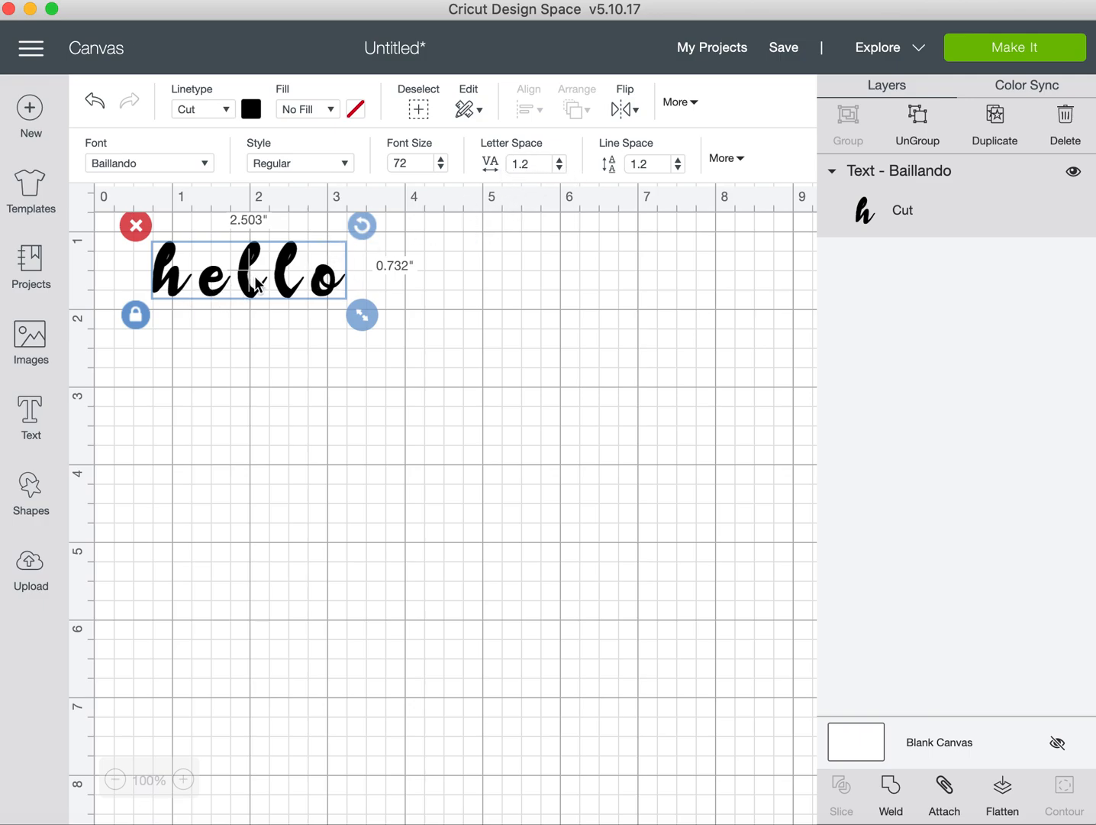
# - Tighten the letter spacing of "hello" to -0.5 and enlarge the word to about 3.46 by 1.34 inches
pyautogui.click(560, 168)
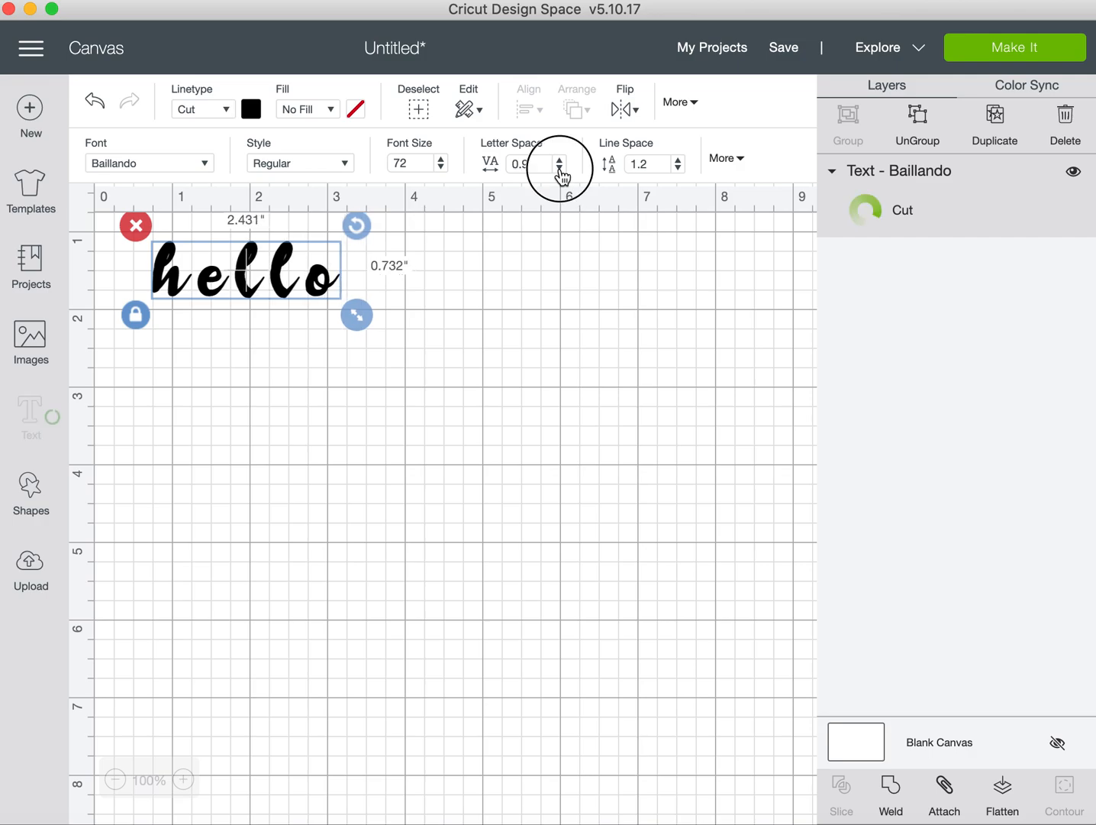
pyautogui.click(560, 168)
pyautogui.click(559, 168)
pyautogui.click(560, 168)
pyautogui.click(559, 168)
pyautogui.click(559, 168)
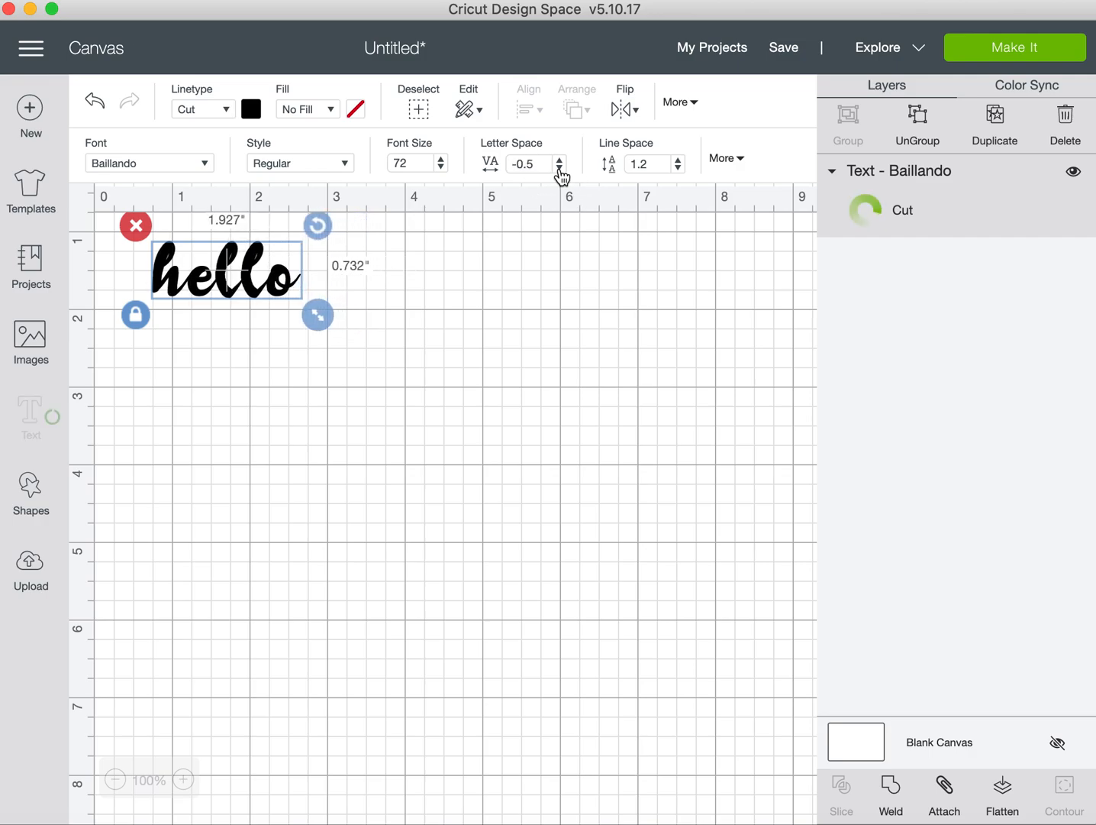
pyautogui.click(559, 168)
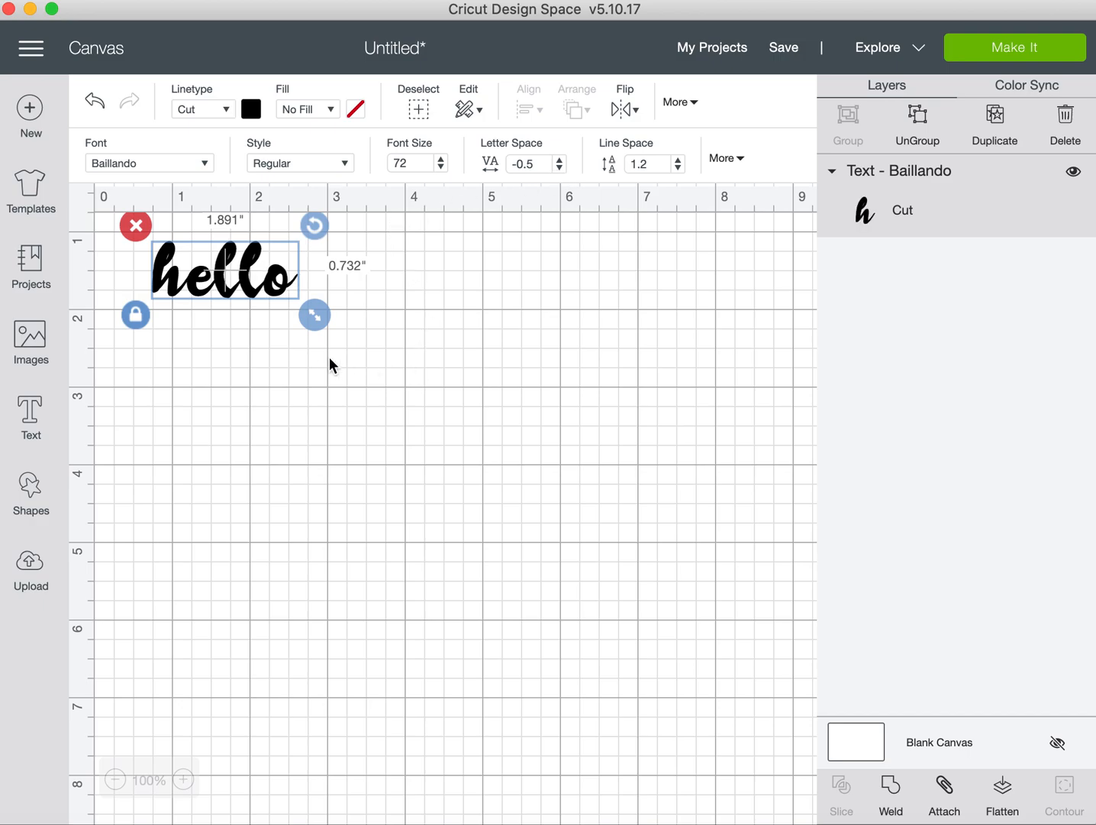
pyautogui.moveTo(315, 317); pyautogui.dragTo(439, 426)
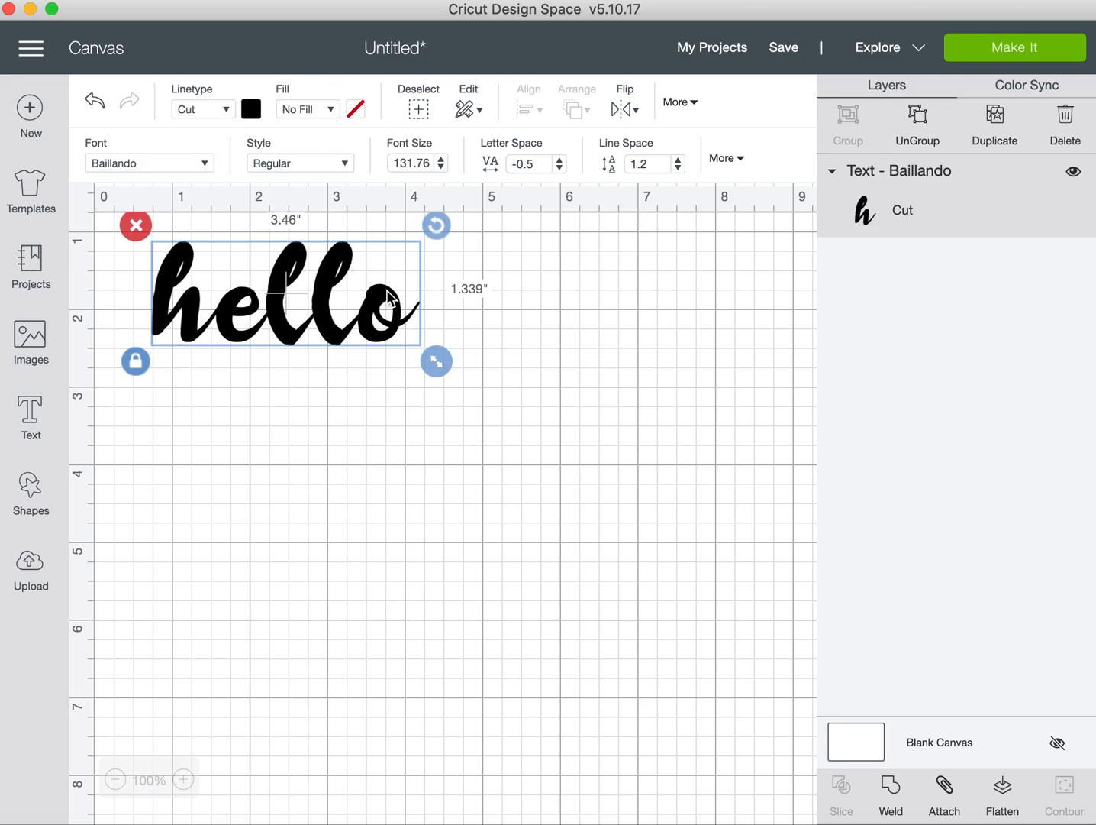
# - Inspect the overlapping letter outlines of "hello" by setting its linetype to Draw, and return it to Cut
pyautogui.click(228, 109)
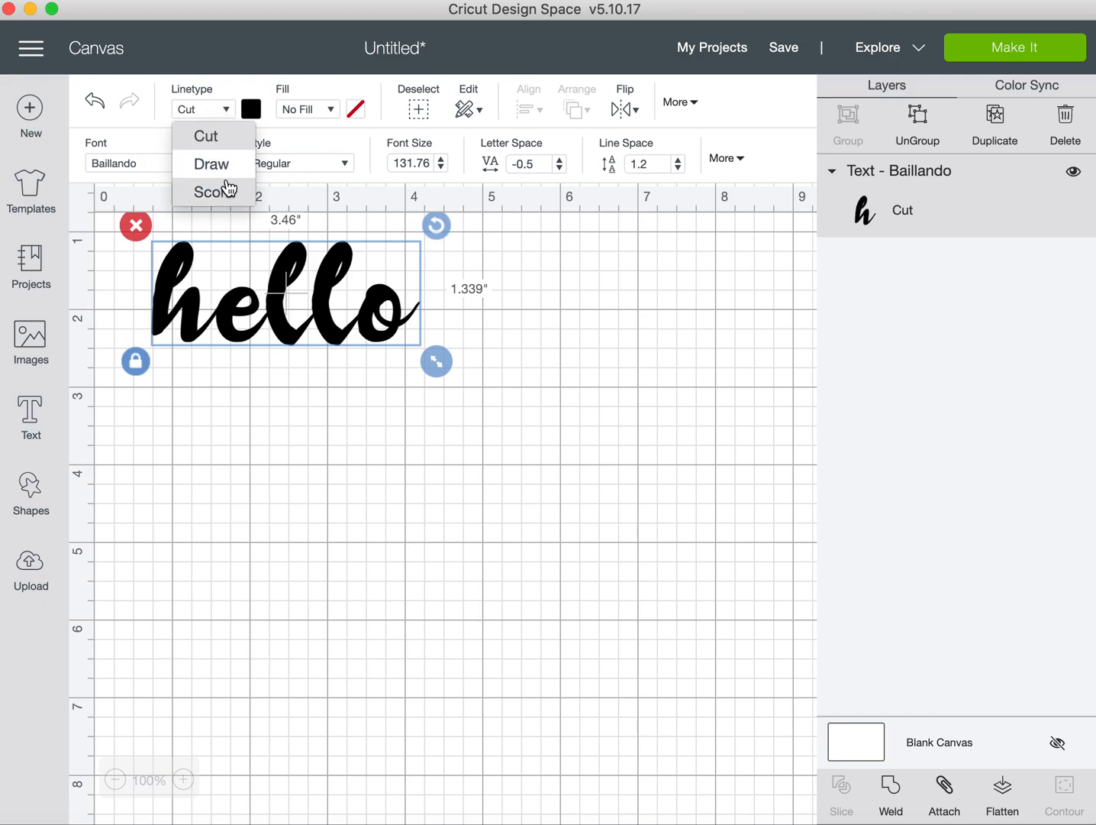
pyautogui.click(226, 171)
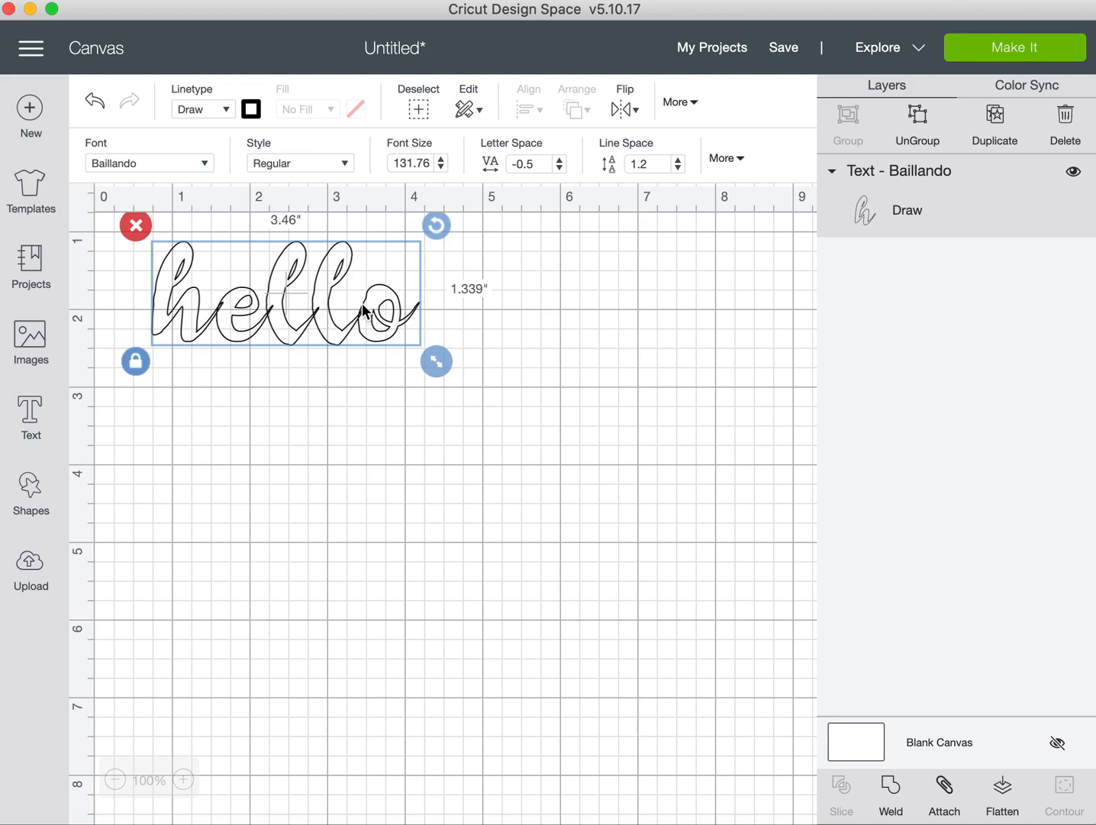
pyautogui.click(229, 111)
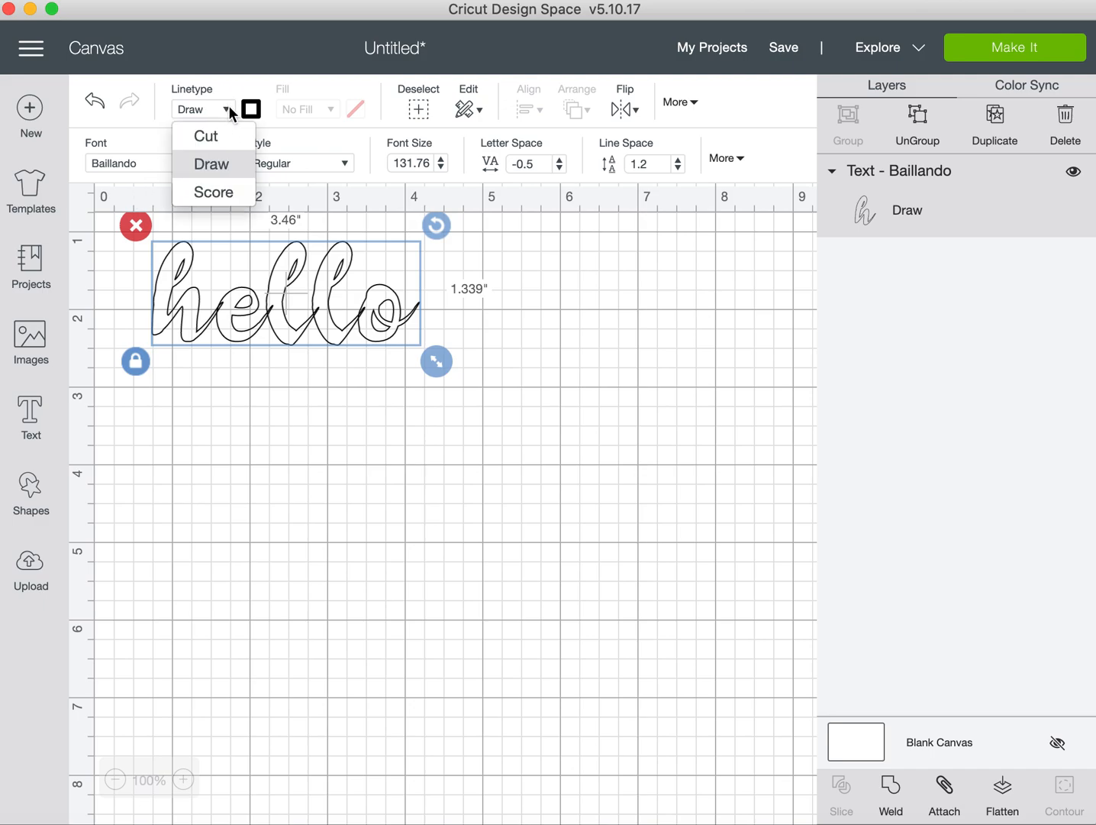
pyautogui.click(201, 136)
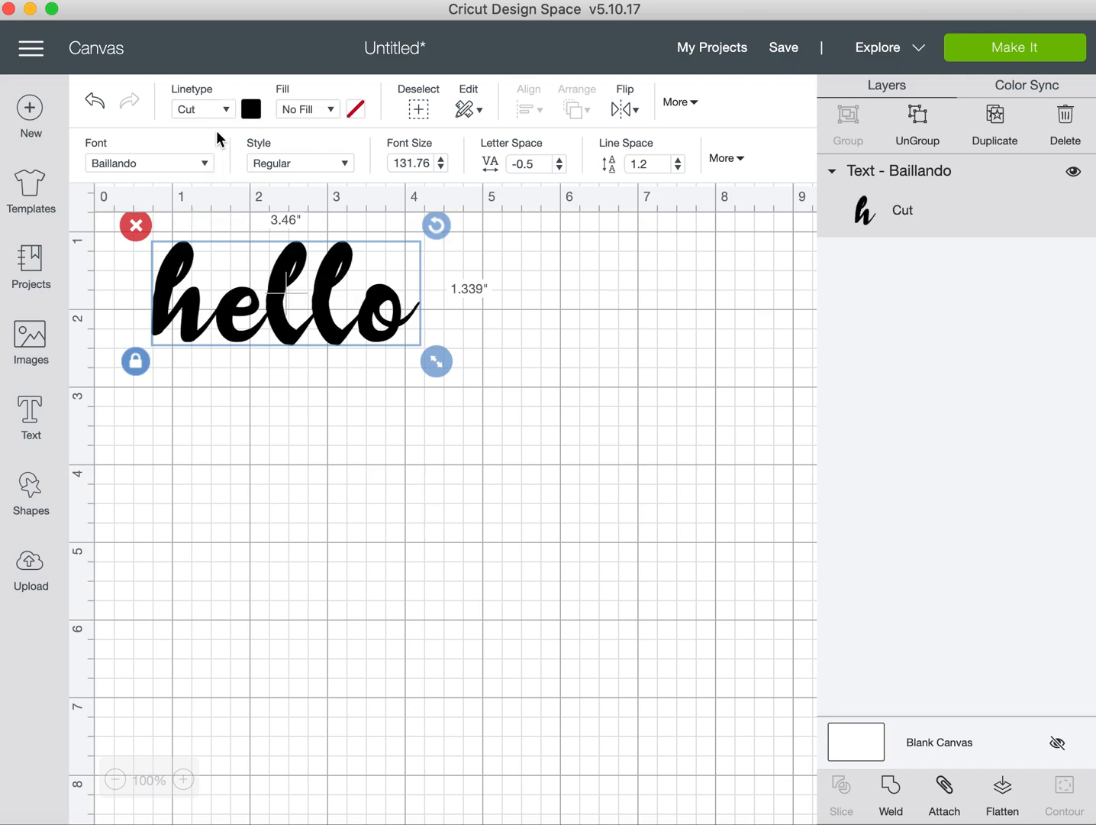
# - Weld the letters of "hello" and check the merged outline with the Draw linetype before restoring Cut
pyautogui.click(893, 790)
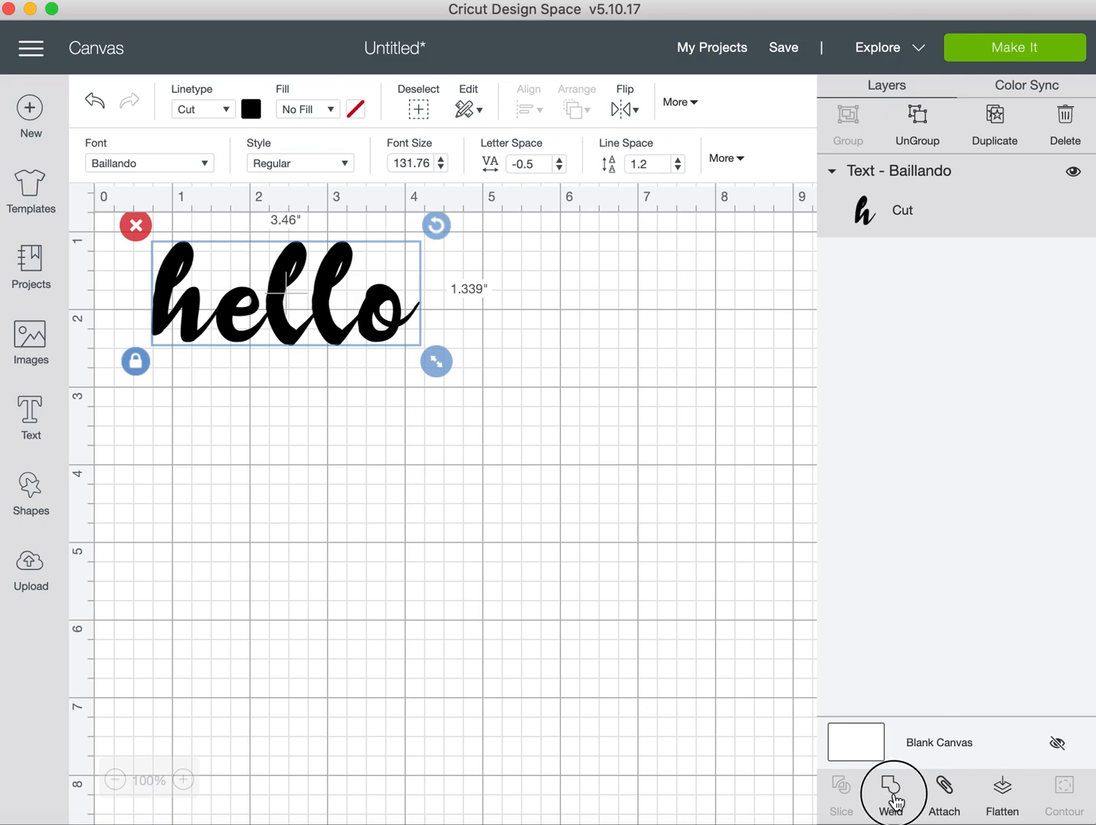
pyautogui.click(327, 319)
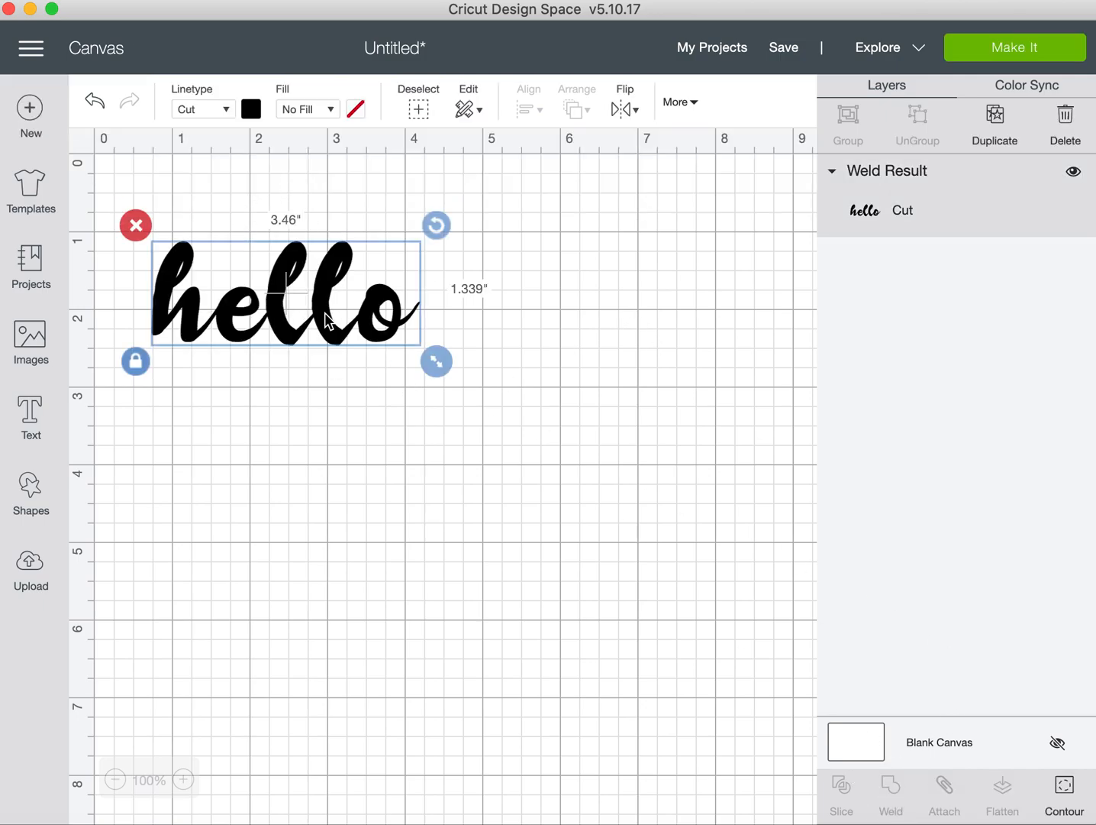
pyautogui.click(197, 109)
pyautogui.click(208, 163)
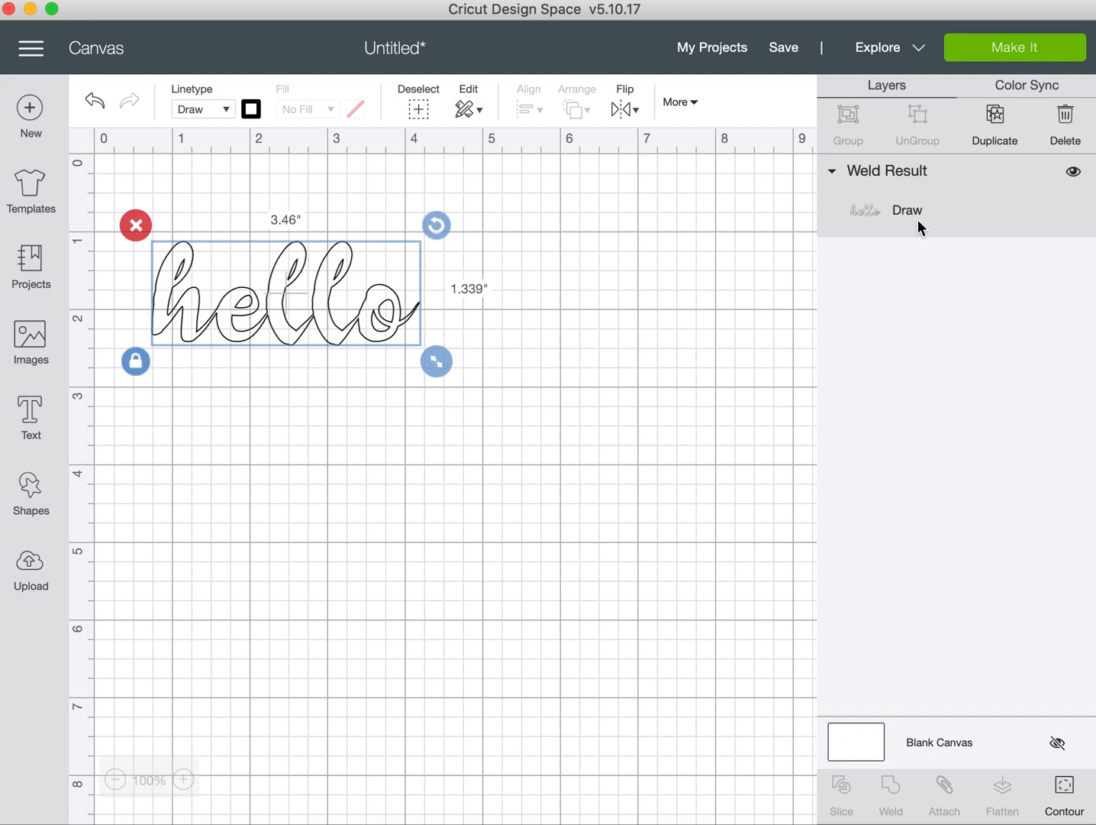
pyautogui.click(226, 109)
pyautogui.click(224, 136)
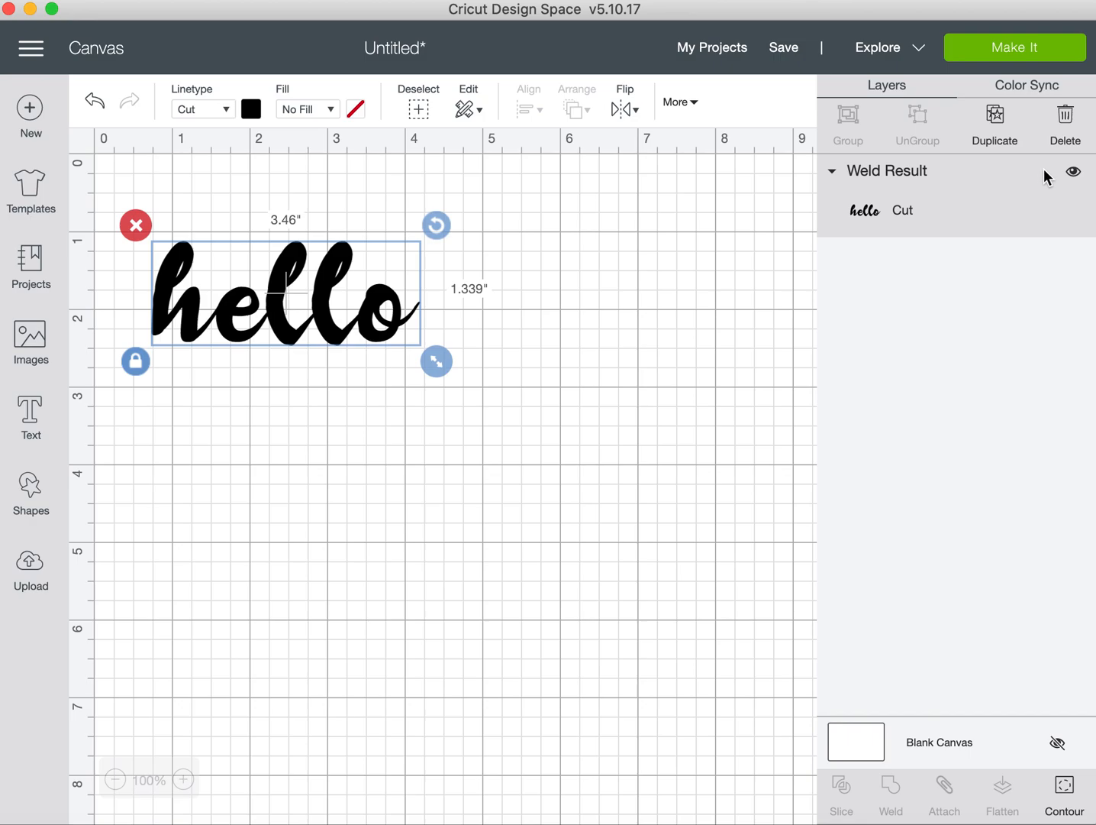
# - Add a second "hello" text below the welded word and enlarge it to about 4.28 by 1.25 inches
pyautogui.click(34, 416)
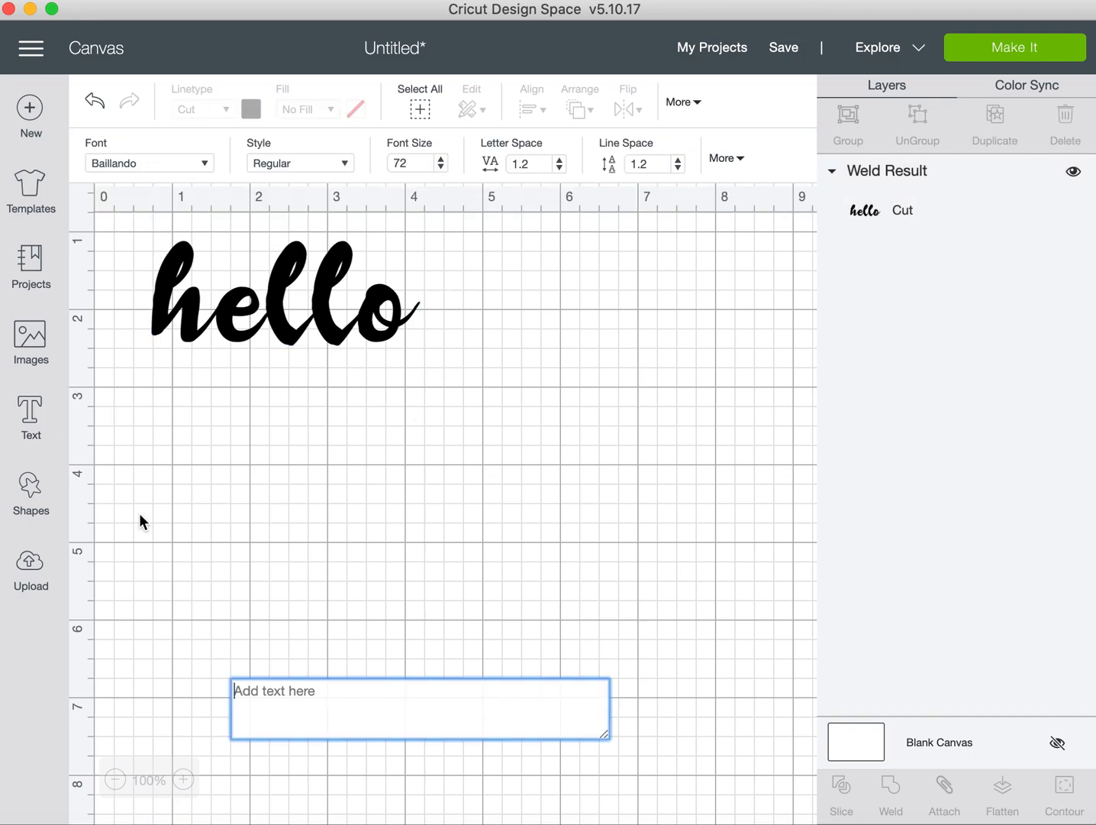
pyautogui.write('hello')
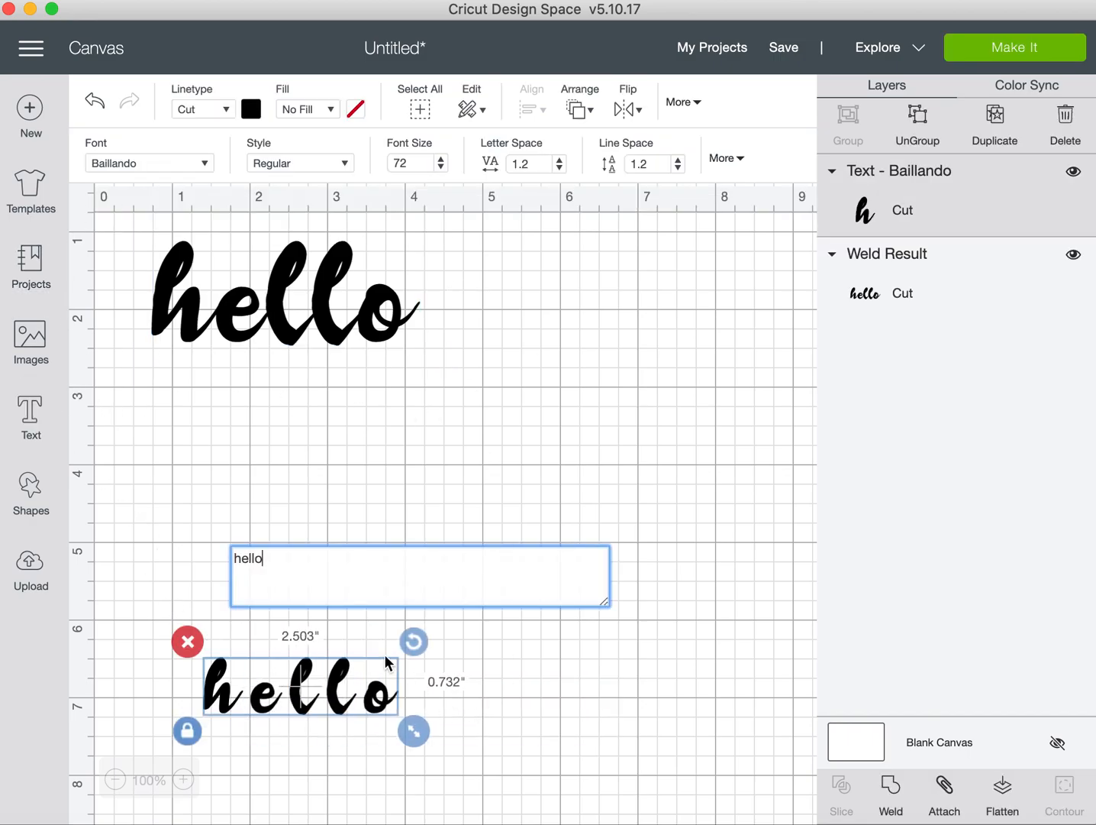
pyautogui.click(309, 672)
pyautogui.moveTo(298, 690); pyautogui.dragTo(274, 449)
pyautogui.moveTo(405, 491); pyautogui.dragTo(543, 530)
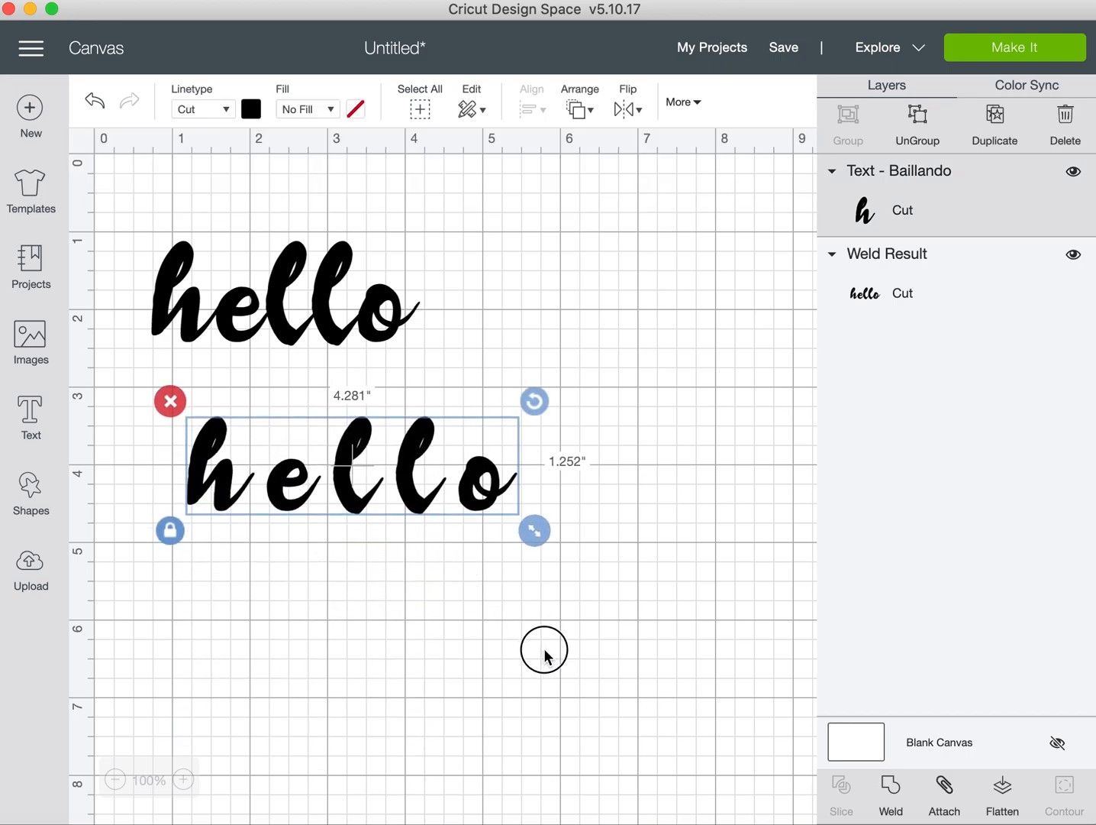
# - Change the font of the lower "hello" to Bettilafea Demo
pyautogui.click(191, 164)
pyautogui.scroll(-10, 258, 303)
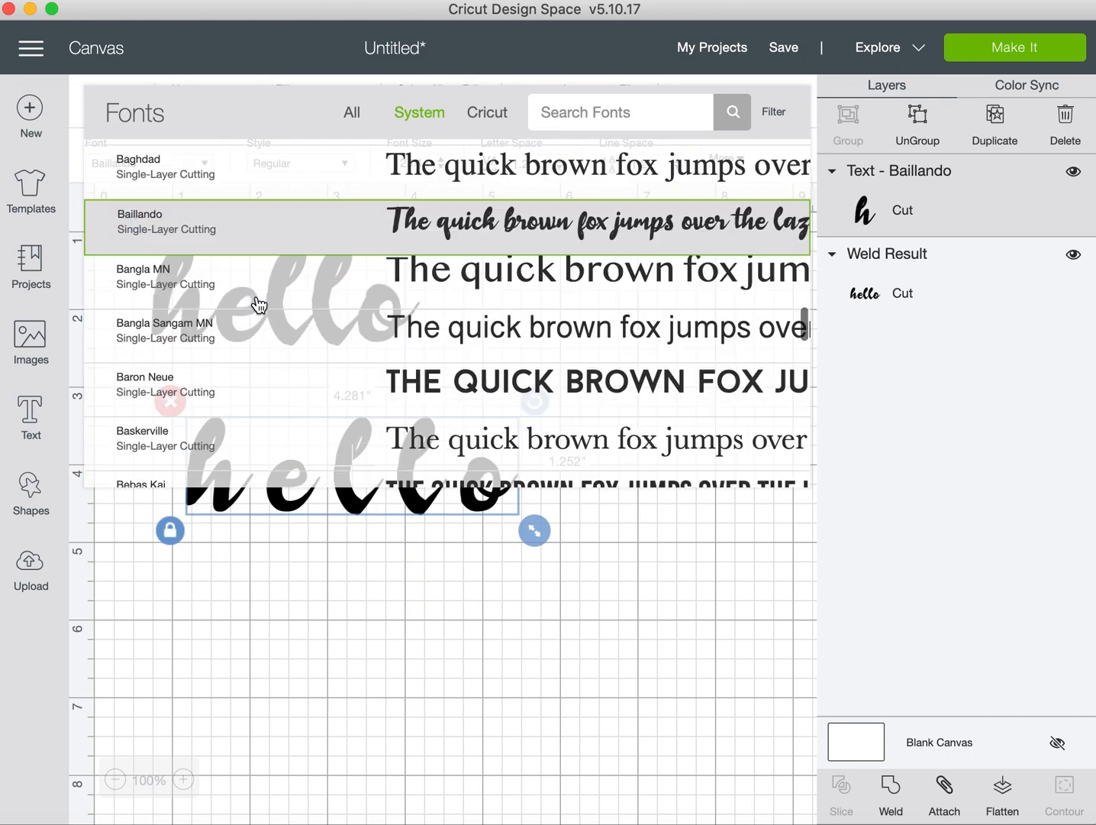
pyautogui.scroll(1, 260, 304)
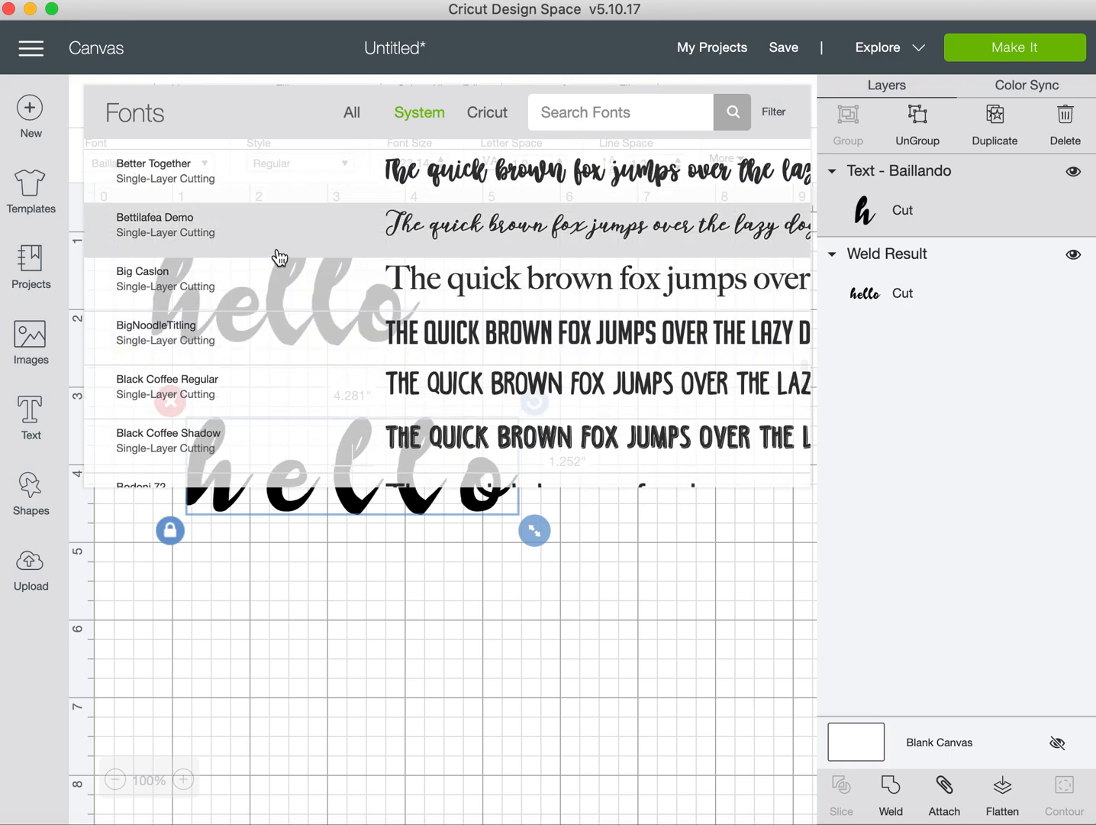
pyautogui.click(276, 241)
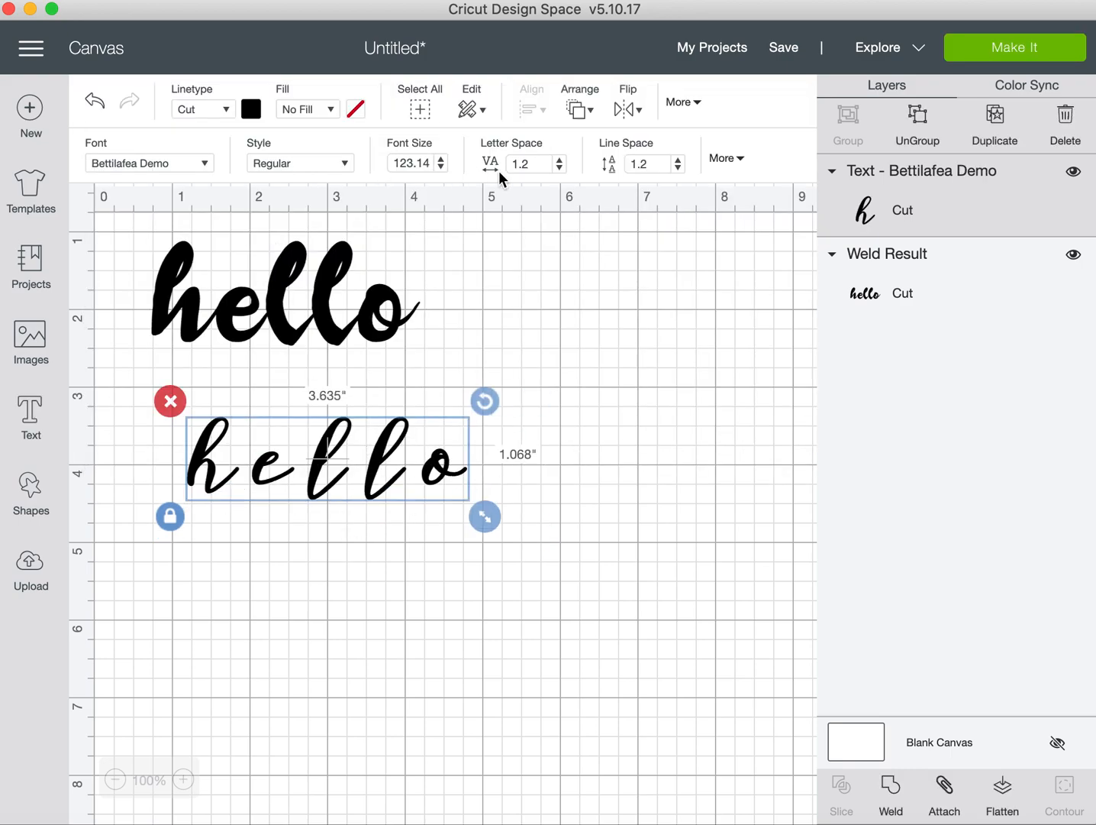
# - Tighten the letter spacing of the lower "hello" to -0.2
pyautogui.click(560, 168)
pyautogui.click(560, 168)
pyautogui.click(561, 168)
pyautogui.click(560, 168)
pyautogui.click(561, 169)
pyautogui.click(560, 169)
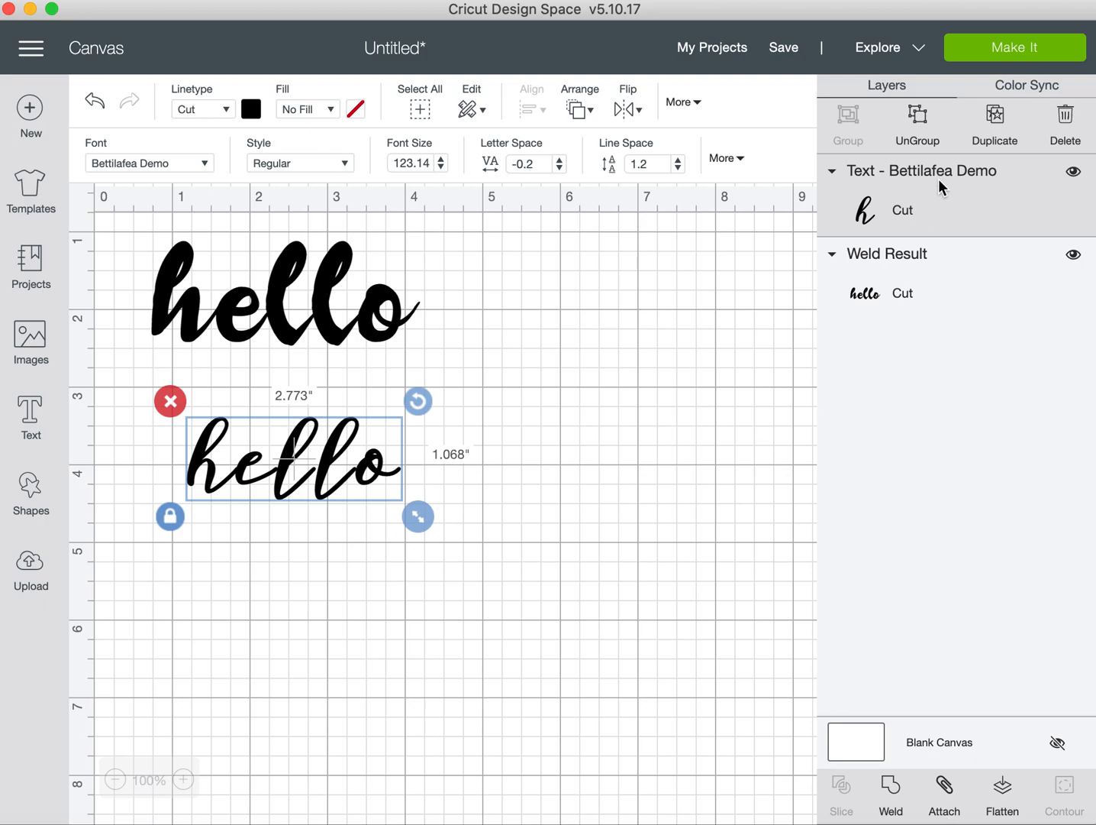
# - Ungroup the lower "hello" into separate letters and nudge the letters "llo" left until they meet the "e"
pyautogui.click(915, 132)
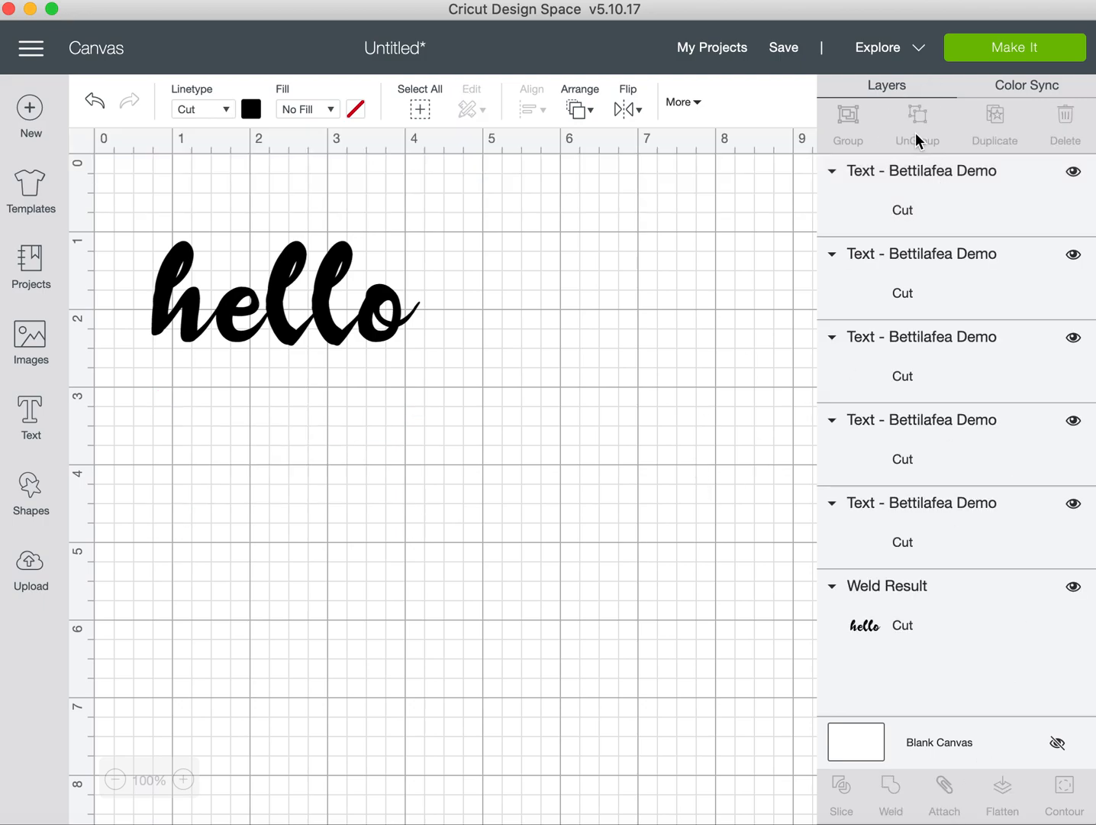
pyautogui.click(314, 470)
pyautogui.click(333, 472)
pyautogui.click(441, 516)
pyautogui.moveTo(419, 502); pyautogui.dragTo(294, 434)
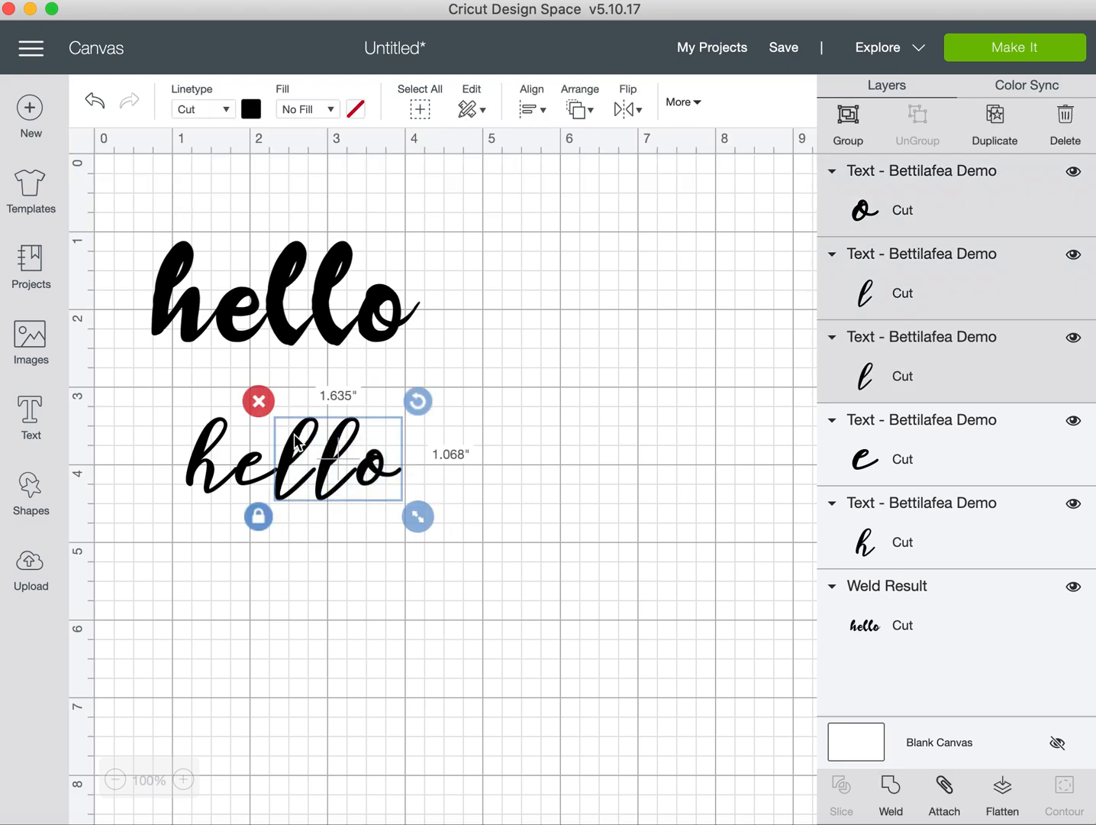
pyautogui.press('Left')
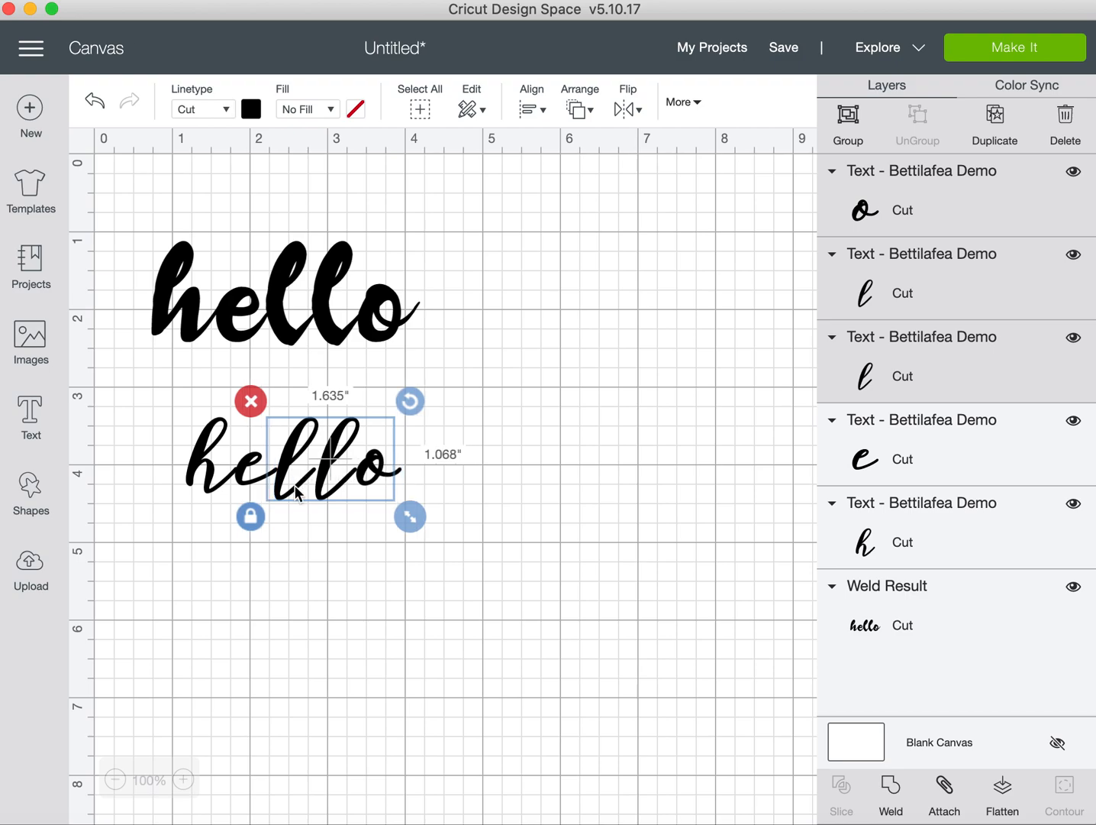
pyautogui.click(362, 534)
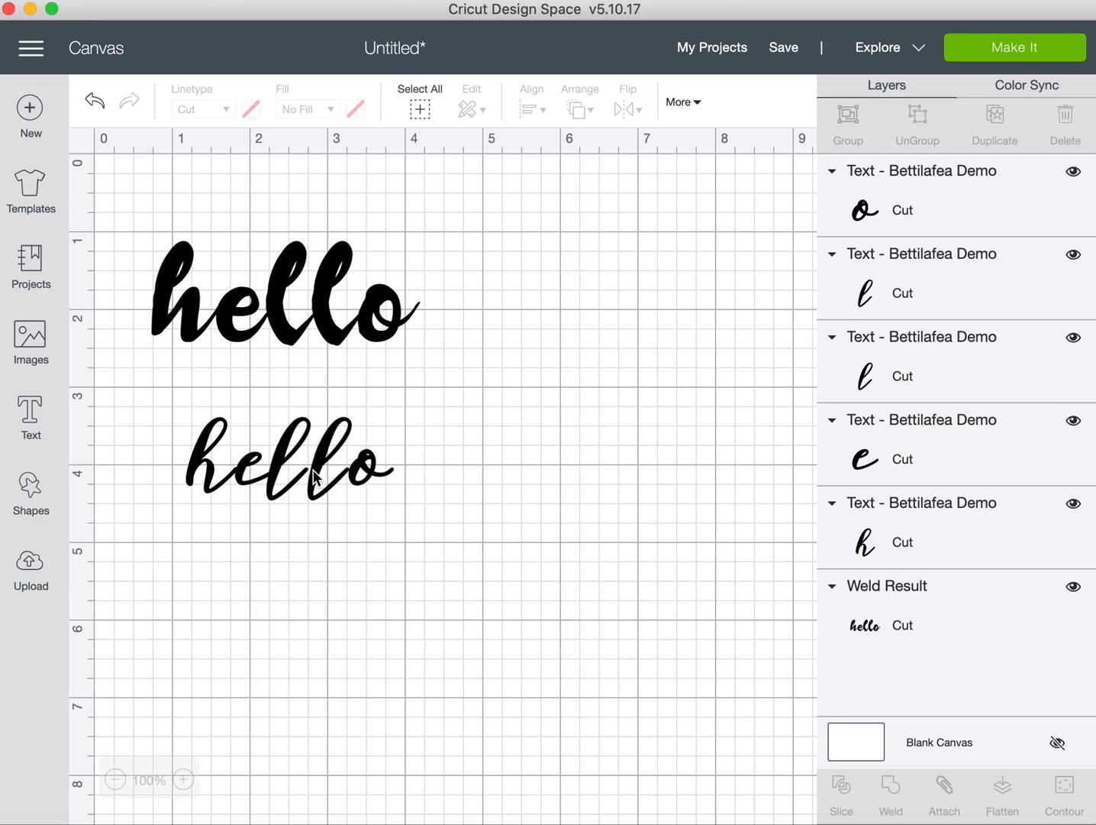
# - Move the final "lo" left against the first "l", and shift the "o" left to join the second "l"
pyautogui.moveTo(382, 498); pyautogui.dragTo(321, 468)
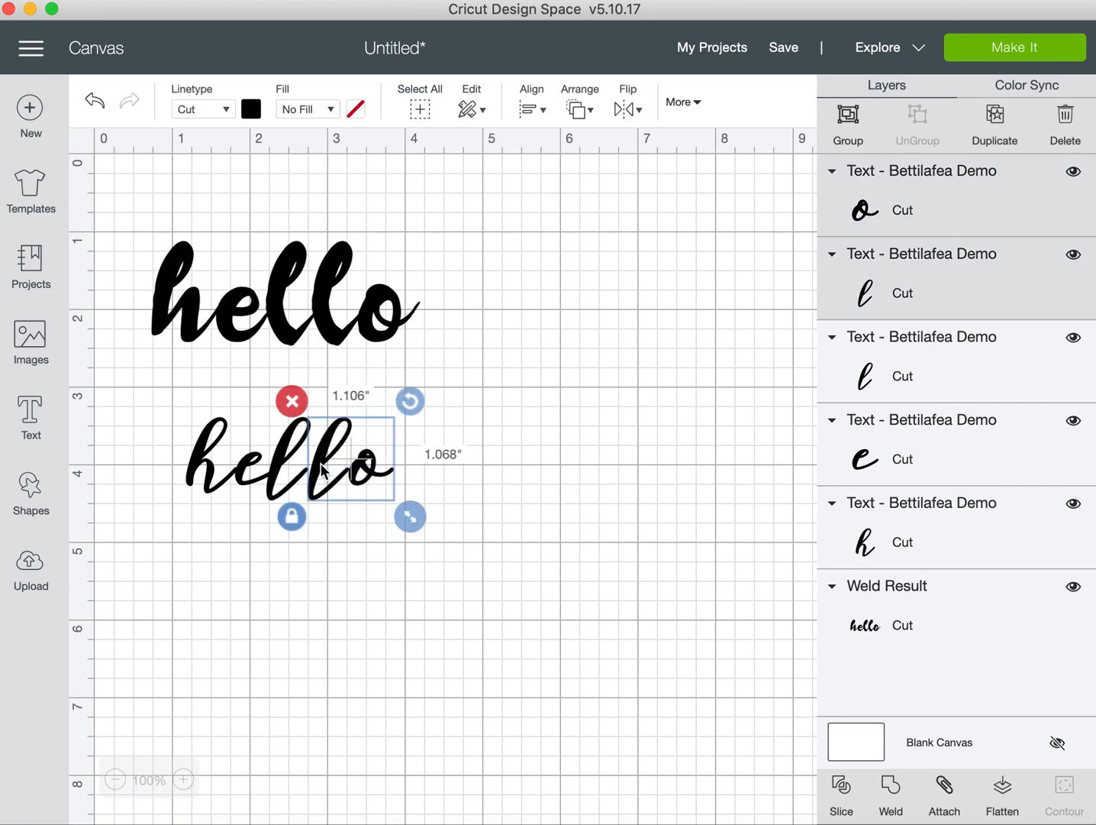
pyautogui.click(455, 501)
pyautogui.click(362, 473)
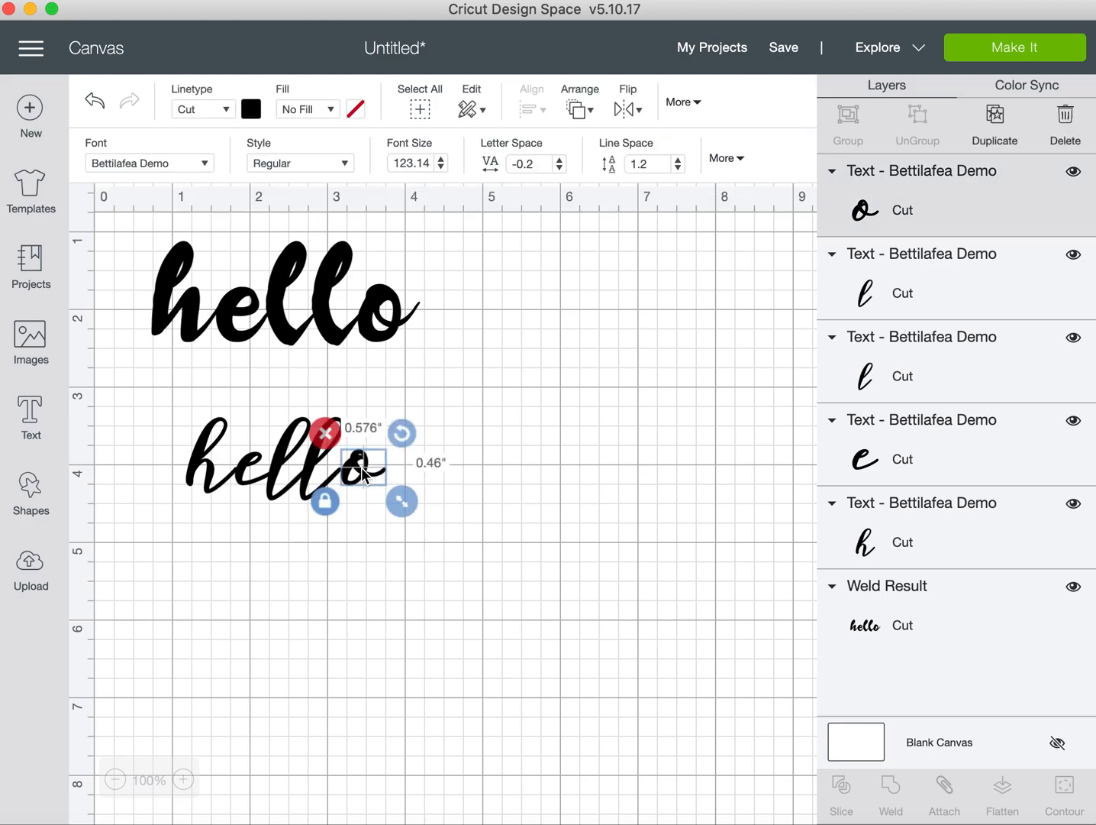
pyautogui.click(445, 565)
pyautogui.click(446, 523)
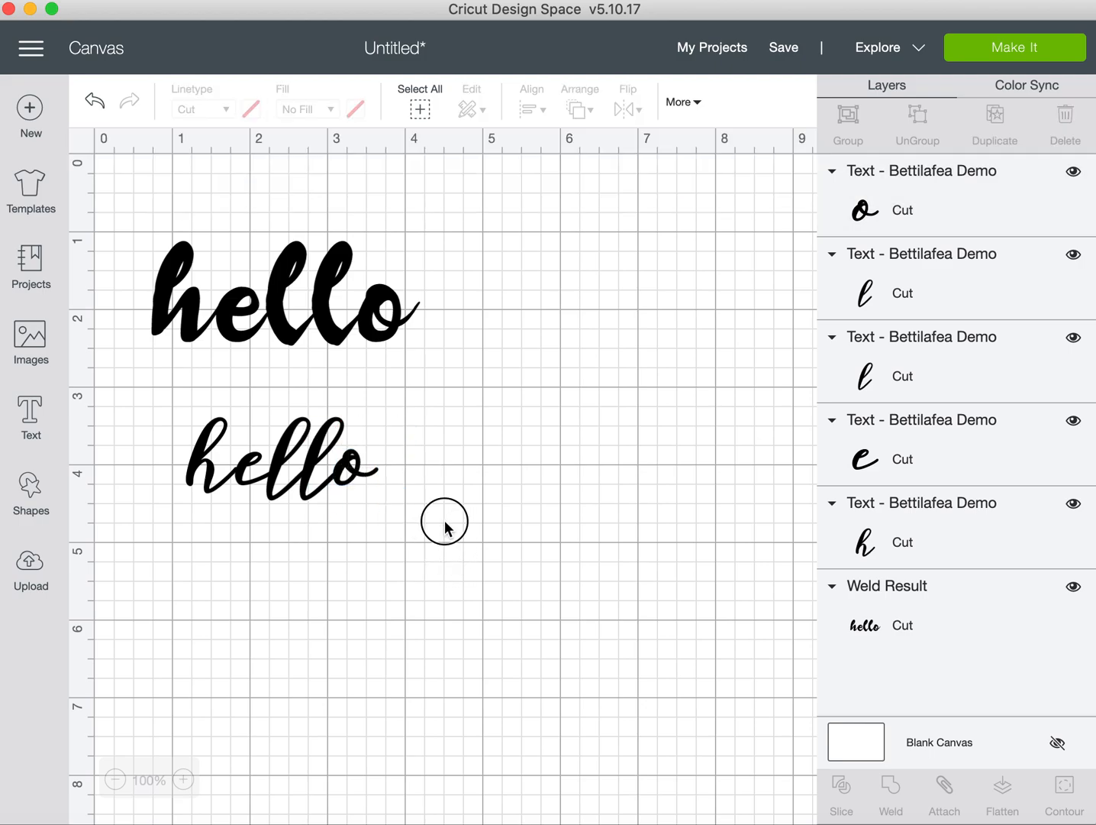
# - Shift the letters "ello" together to the left so the "e" joins the tail of the "h"
pyautogui.moveTo(428, 527); pyautogui.dragTo(257, 461)
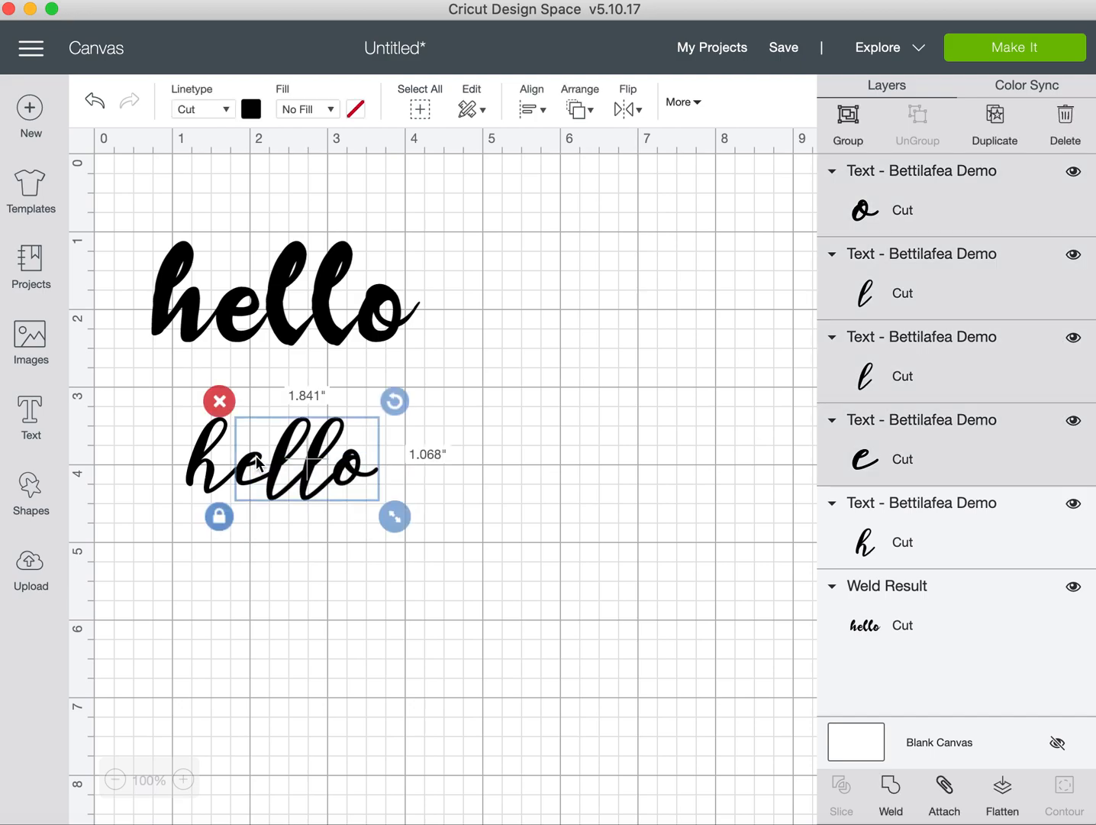
pyautogui.press('Left')
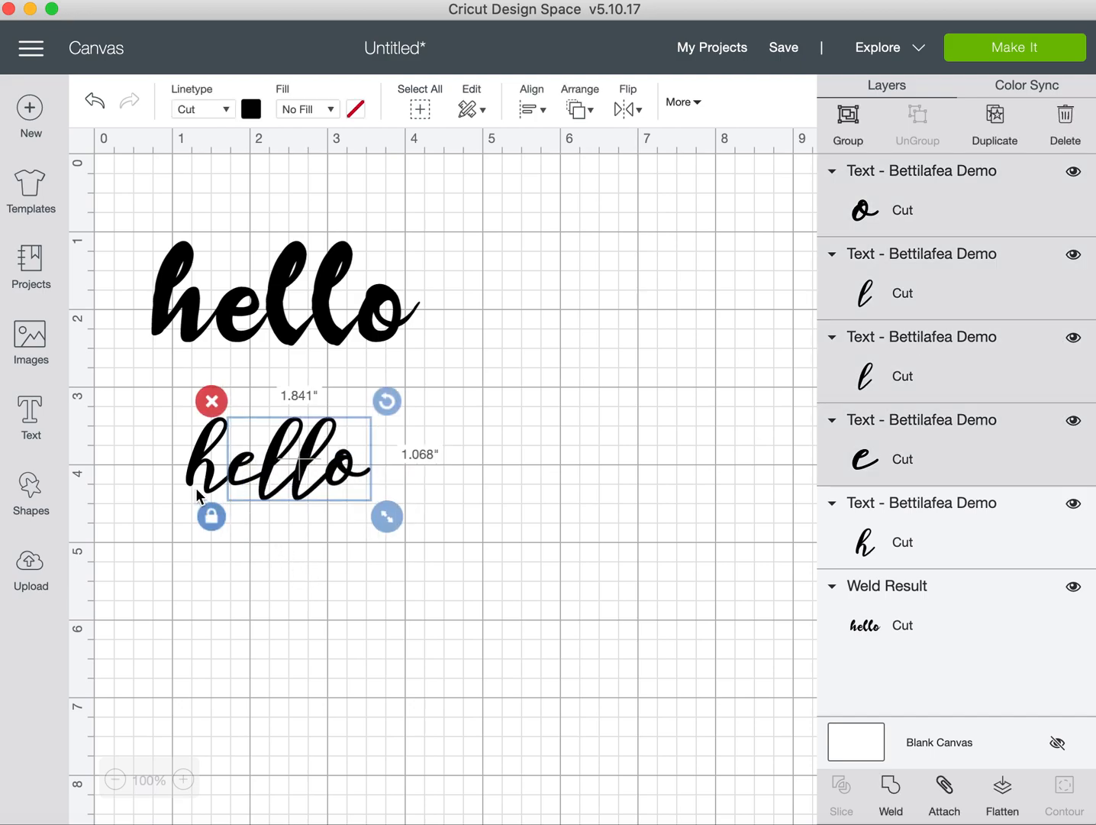
pyautogui.click(236, 462)
pyautogui.moveTo(236, 464); pyautogui.dragTo(240, 463)
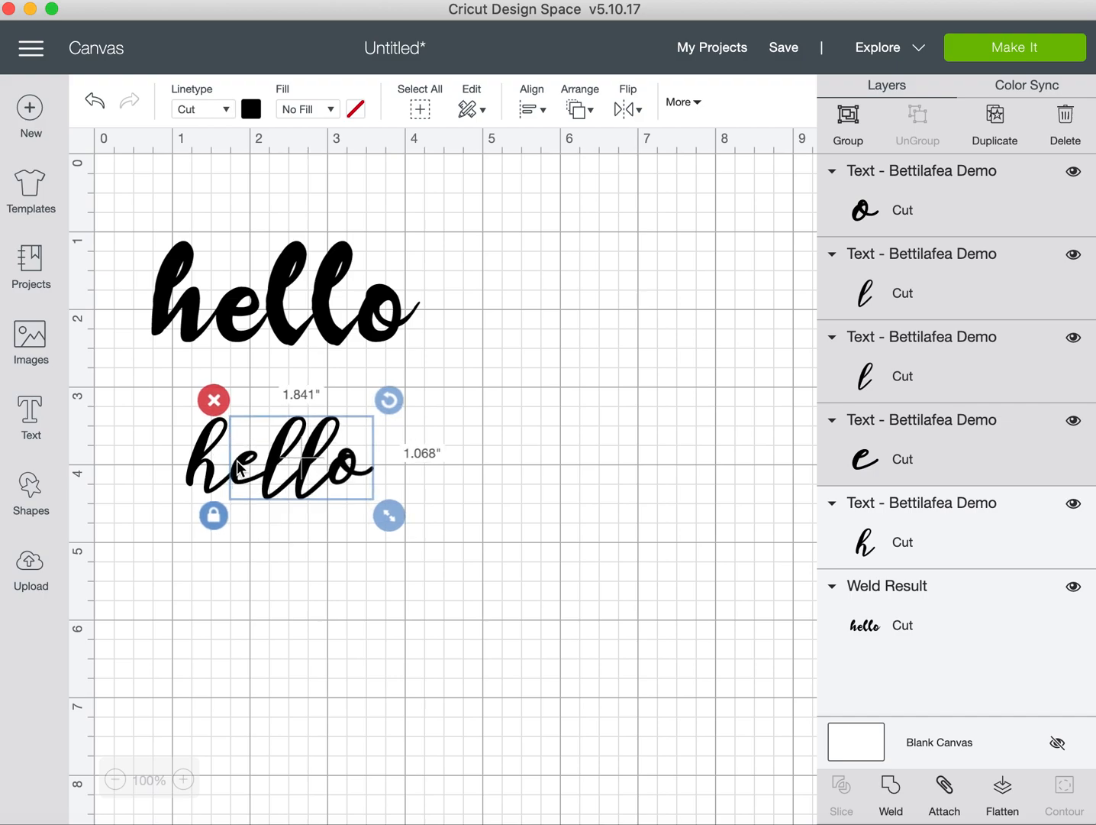
pyautogui.click(282, 543)
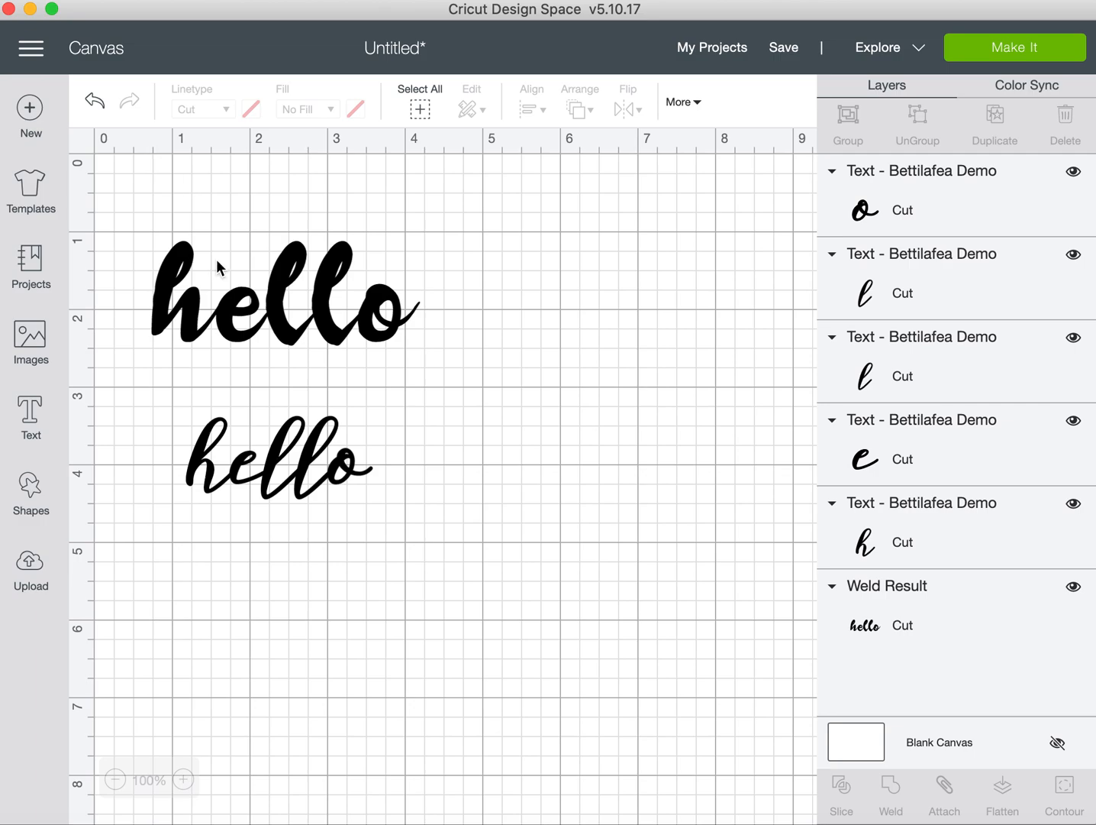
# - Set all five letters of the lower "hello" to the Draw linetype and weld them into one shape
pyautogui.moveTo(404, 513); pyautogui.dragTo(176, 416)
pyautogui.click(192, 117)
pyautogui.click(201, 161)
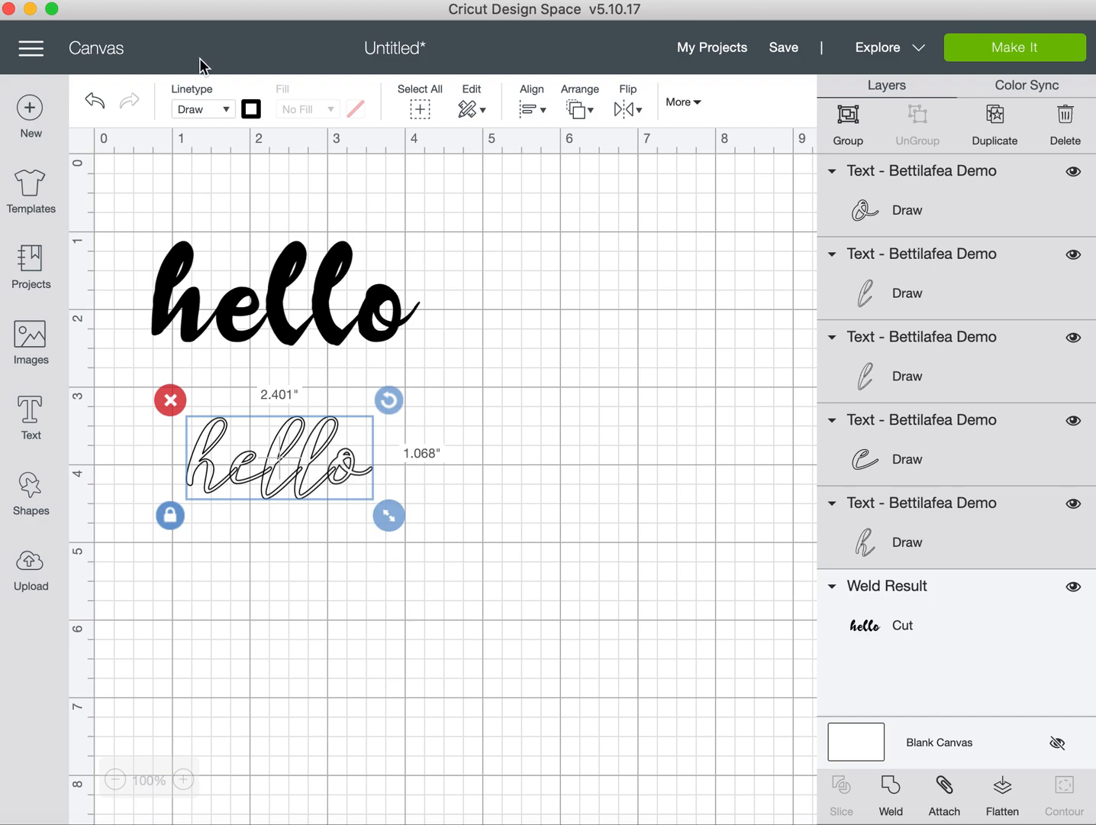
pyautogui.click(890, 794)
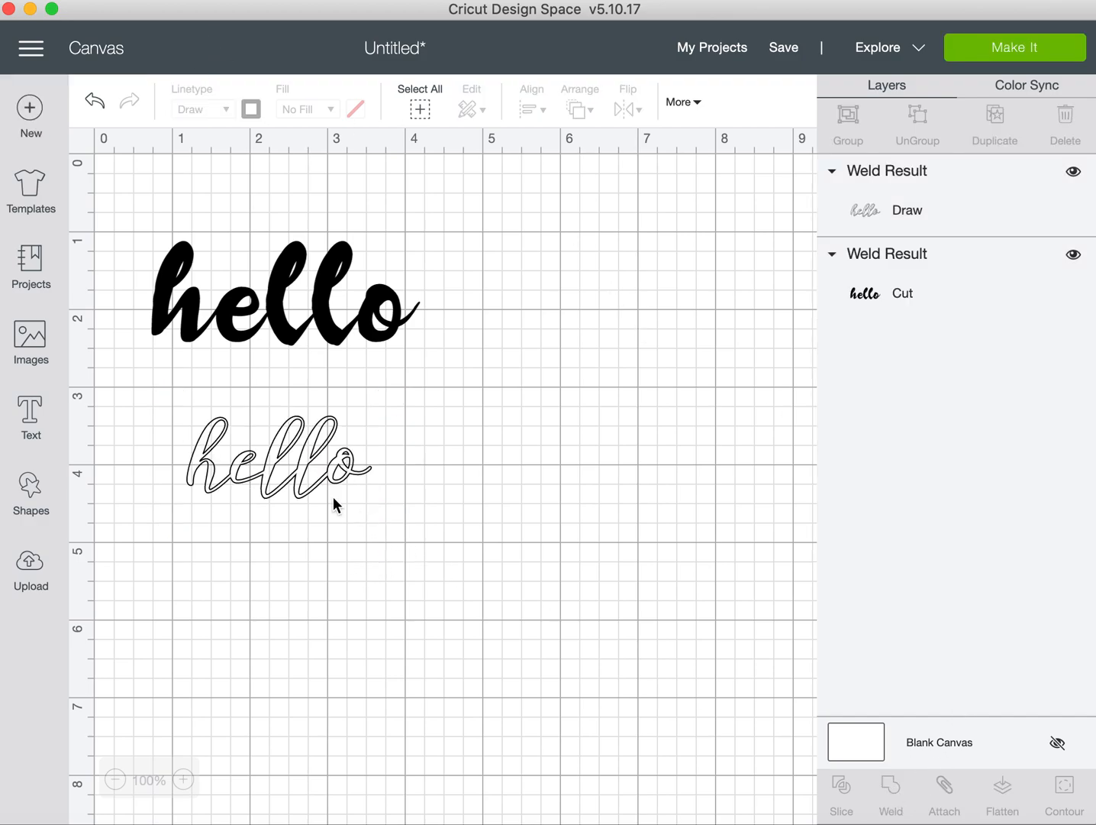
# - Set the linetype of the lower welded "hello" back to Cut
pyautogui.click(259, 474)
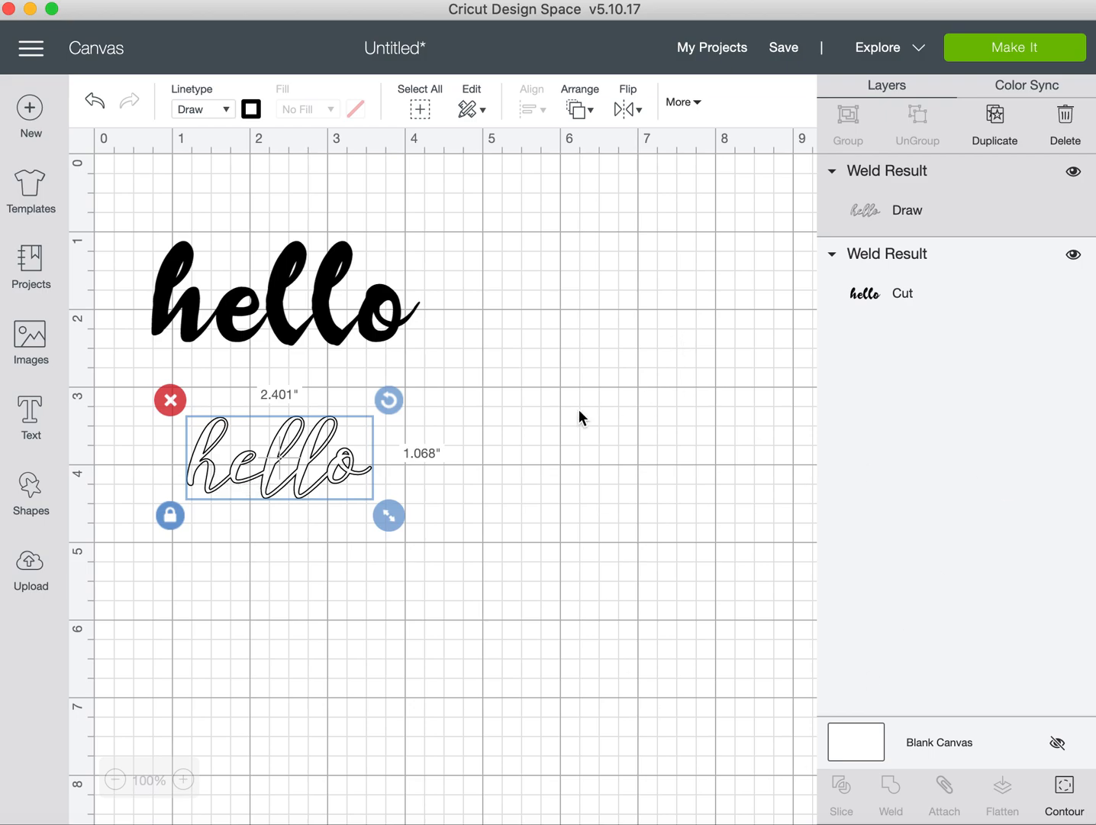
pyautogui.click(214, 113)
pyautogui.click(213, 138)
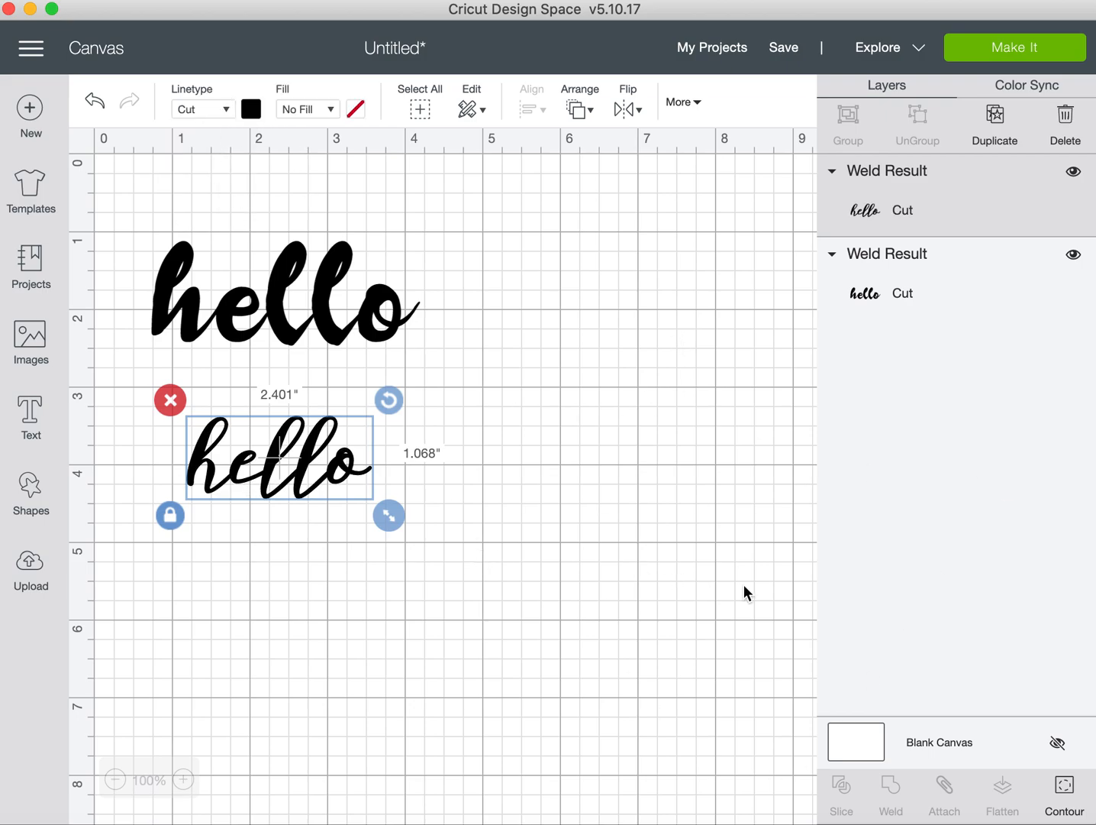